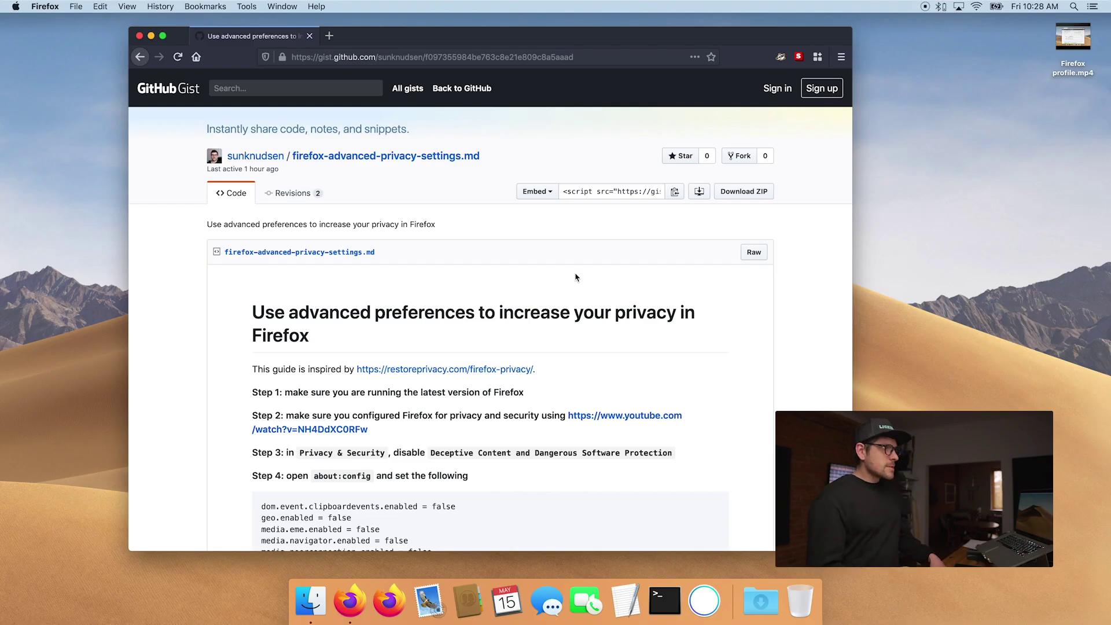
- Scroll the gist guide down to its code block of about:config preferences
{"action": "scroll", "coordinate": [538, 307], "scroll_direction": "down", "scroll_amount": 5}
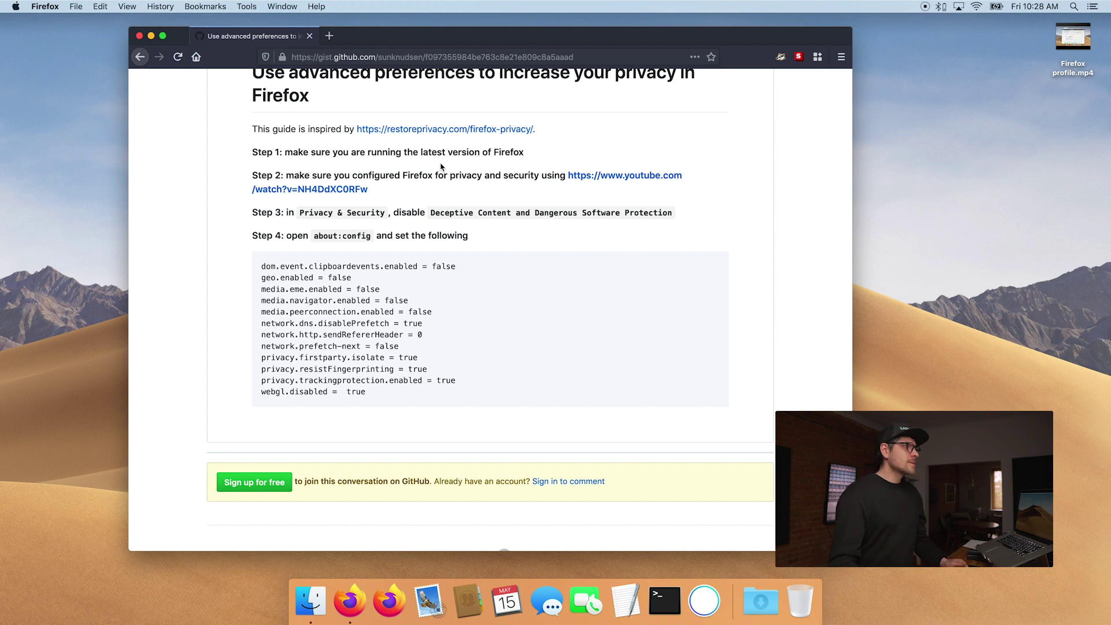
{"action": "left_click", "coordinate": [47, 5]}
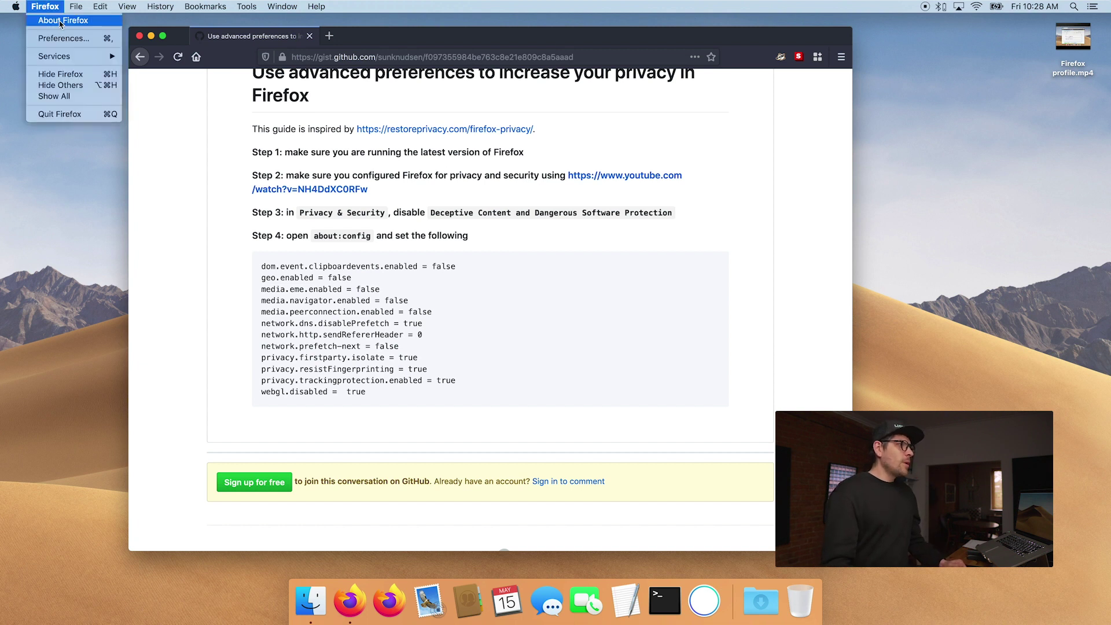
{"action": "left_click", "coordinate": [60, 22]}
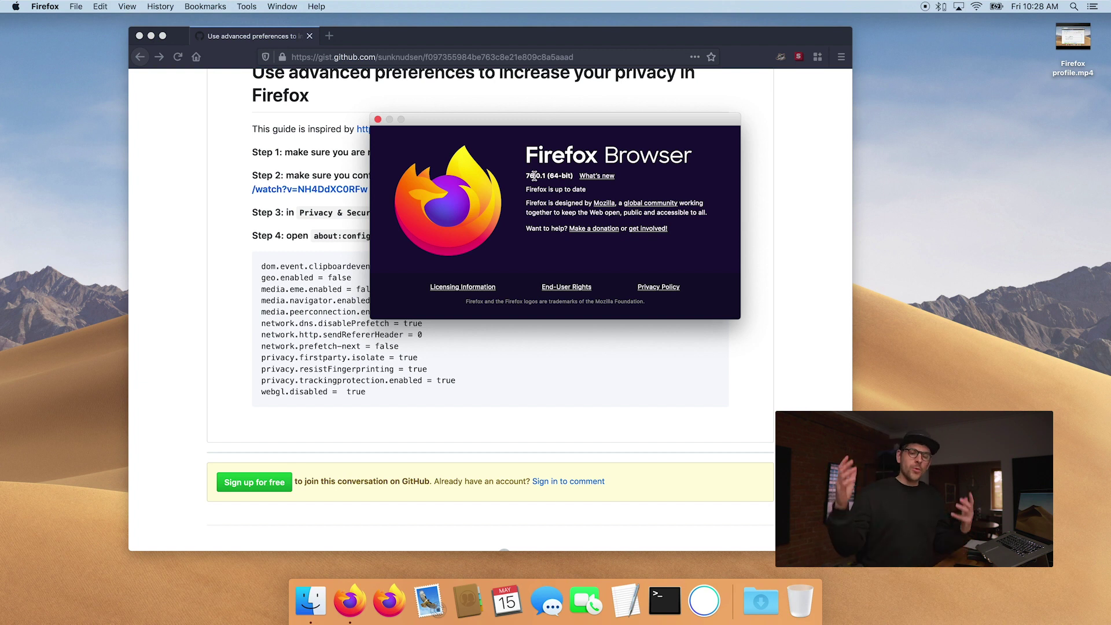
{"action": "left_click", "coordinate": [378, 119]}
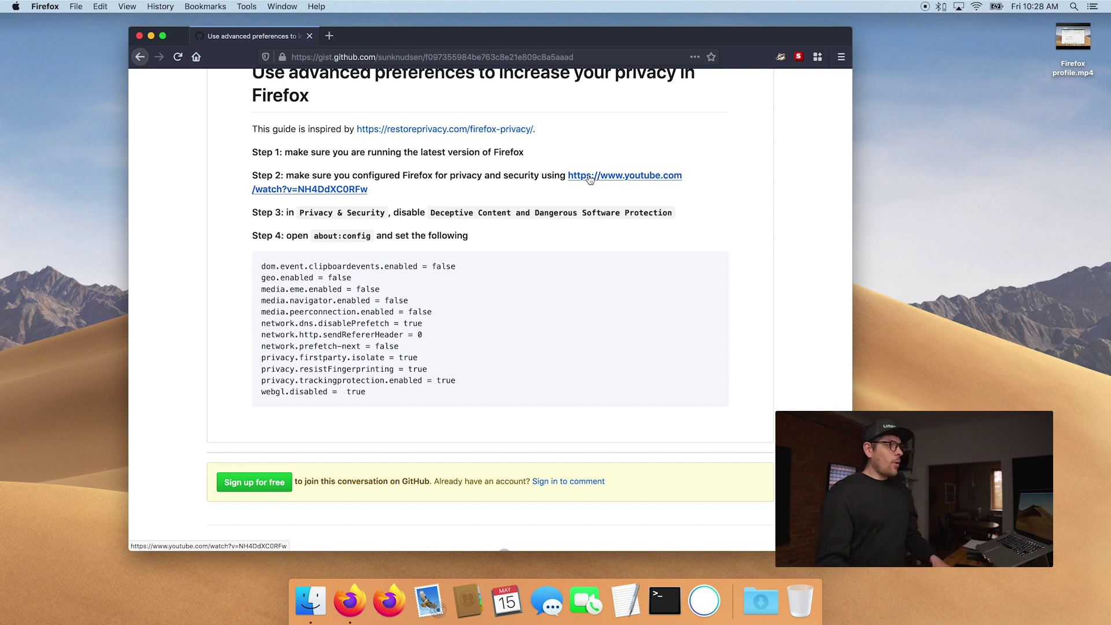
- Uncheck dangerous download and deceptive content blocking under Privacy & Security, then return to the gist
{"action": "left_click", "coordinate": [44, 7]}
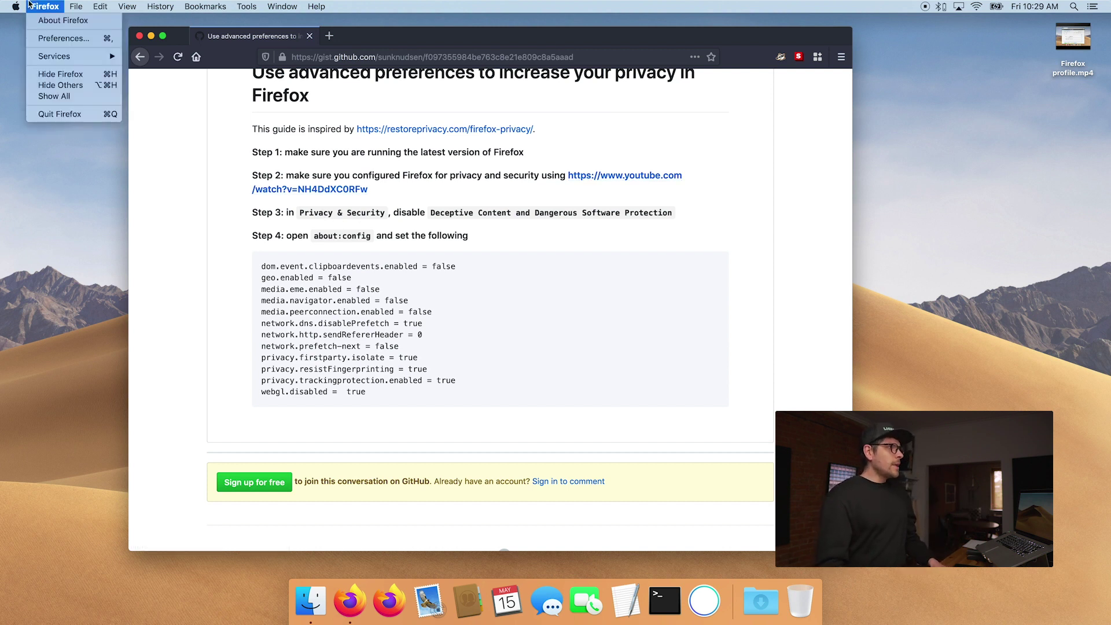
{"action": "left_click", "coordinate": [64, 37]}
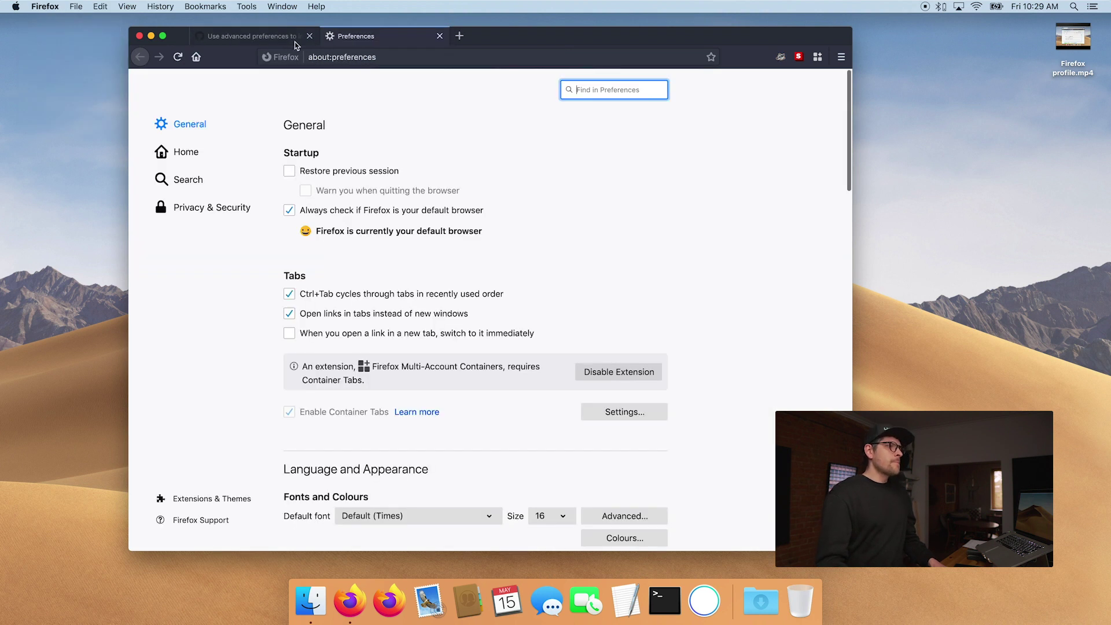
{"action": "left_click", "coordinate": [211, 208]}
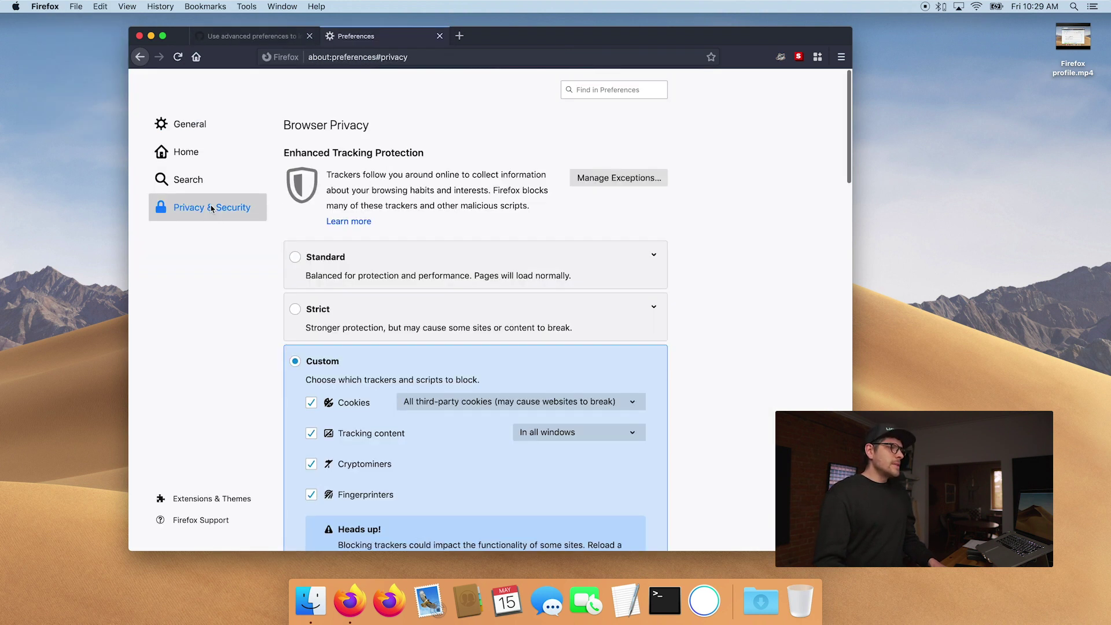
{"action": "scroll", "coordinate": [577, 285], "scroll_direction": "down", "scroll_amount": 10}
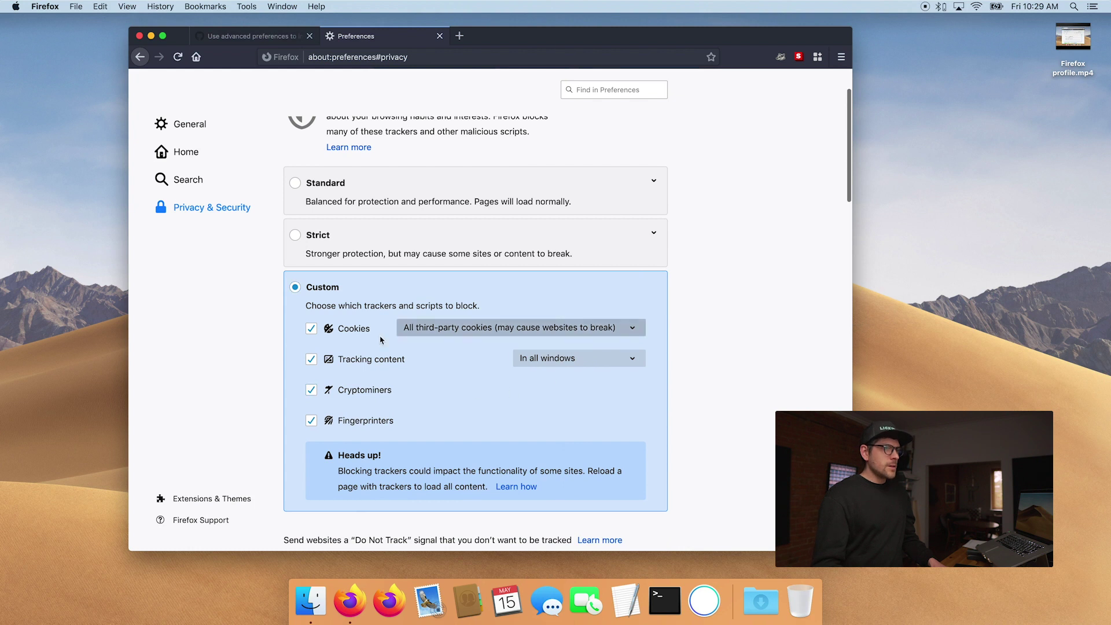
{"action": "scroll", "coordinate": [760, 306], "scroll_direction": "down", "scroll_amount": 5}
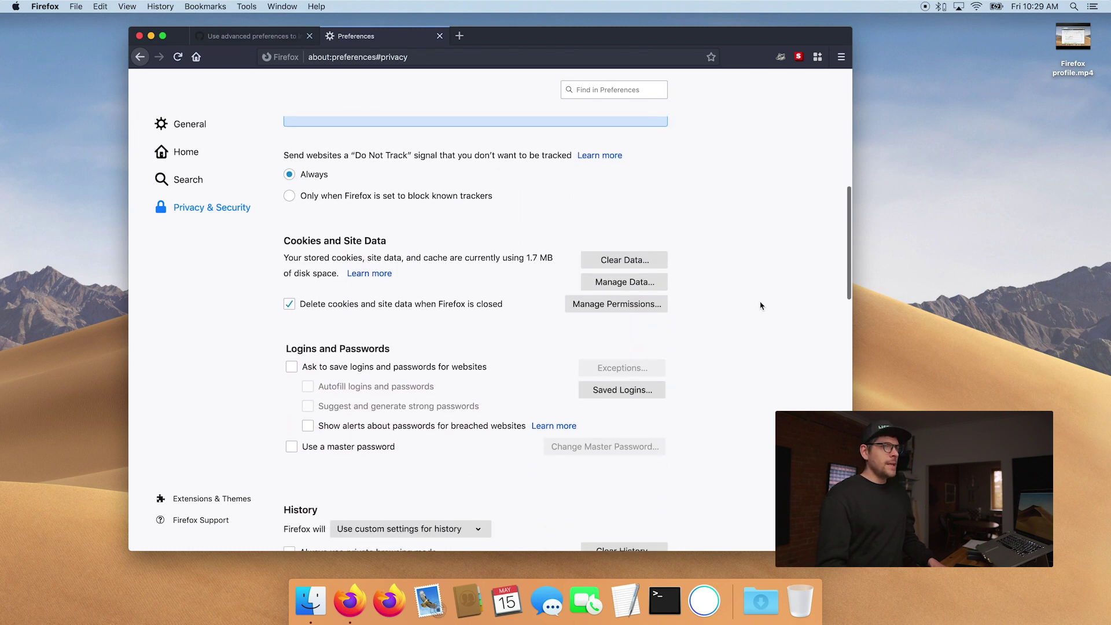
{"action": "scroll", "coordinate": [753, 305], "scroll_direction": "down", "scroll_amount": 5}
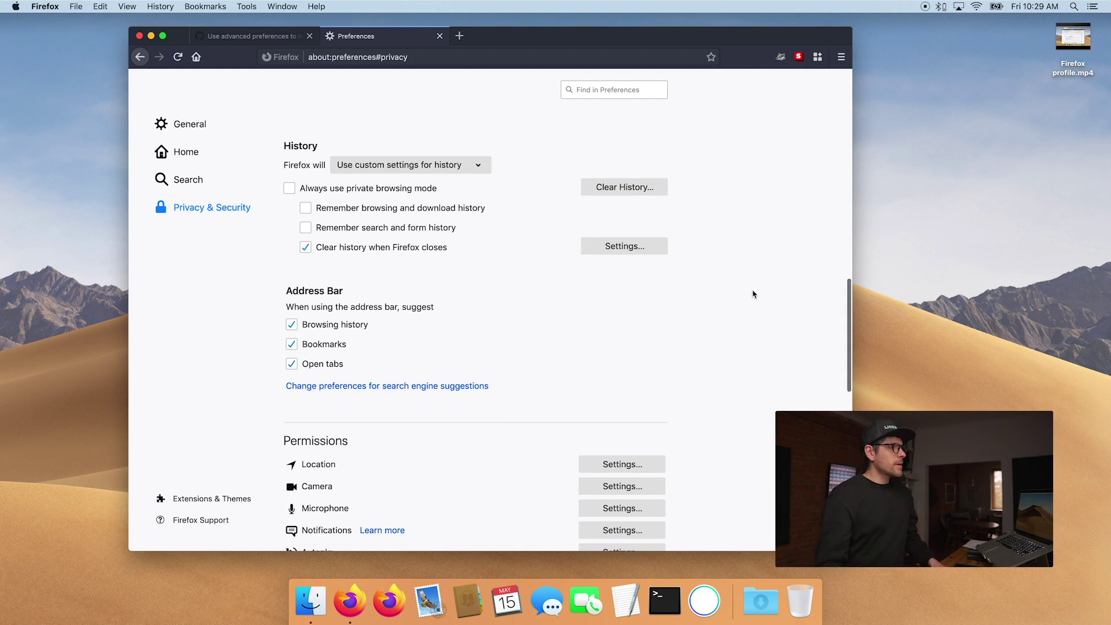
{"action": "scroll", "coordinate": [755, 292], "scroll_direction": "down", "scroll_amount": 10}
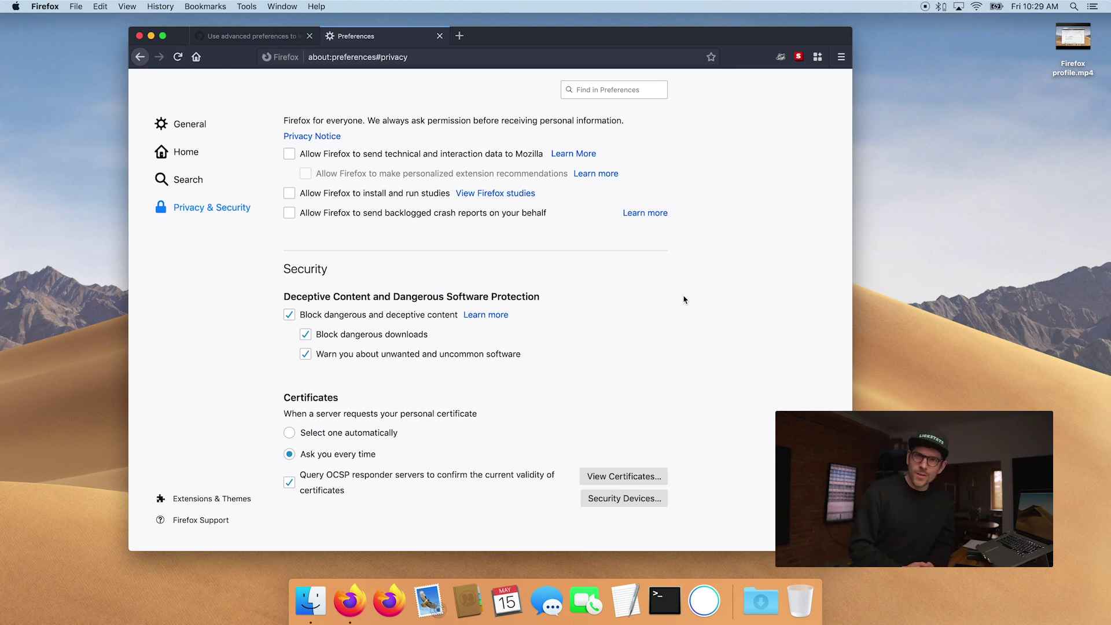
{"action": "left_click", "coordinate": [308, 337]}
{"action": "left_click", "coordinate": [291, 316]}
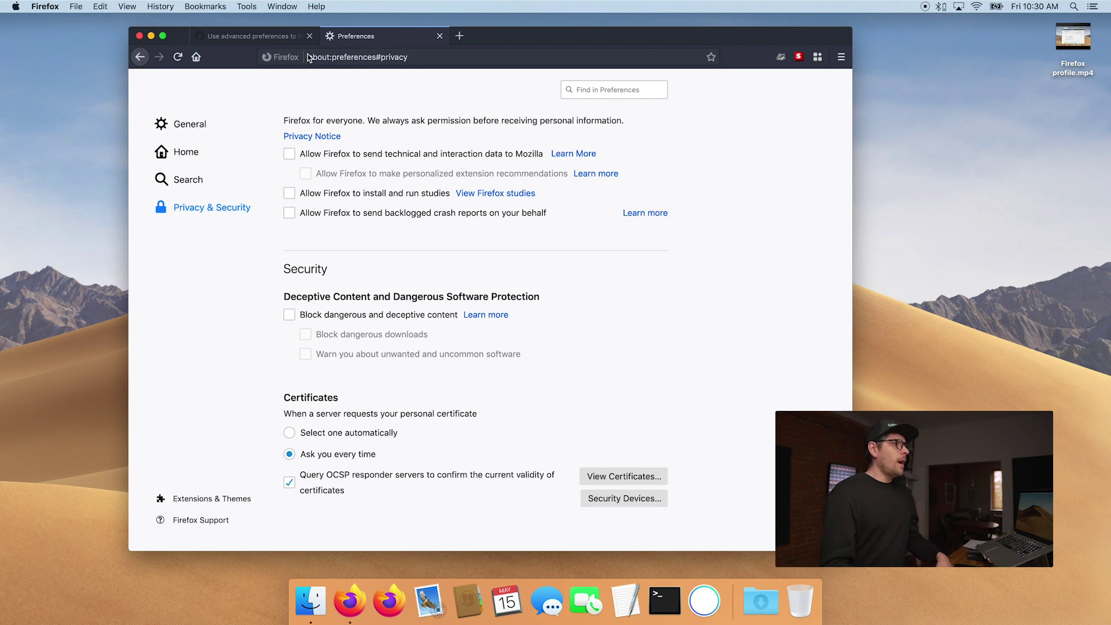
{"action": "left_click", "coordinate": [280, 38]}
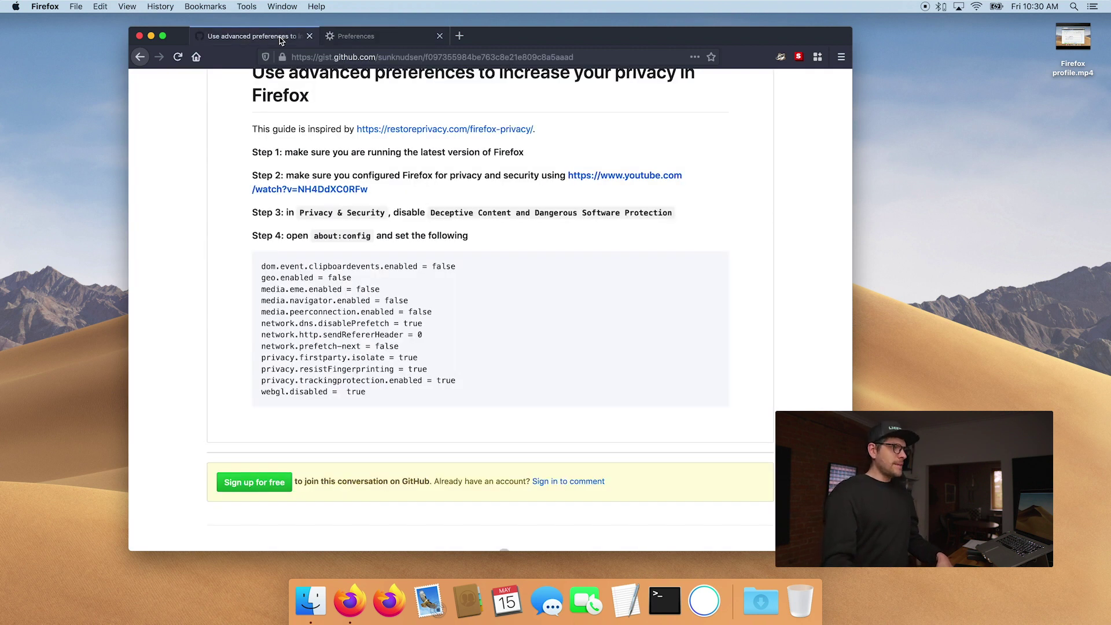
- Close the Preferences tab and copy 'about:config' from the gist's step 4
{"action": "left_click", "coordinate": [440, 37]}
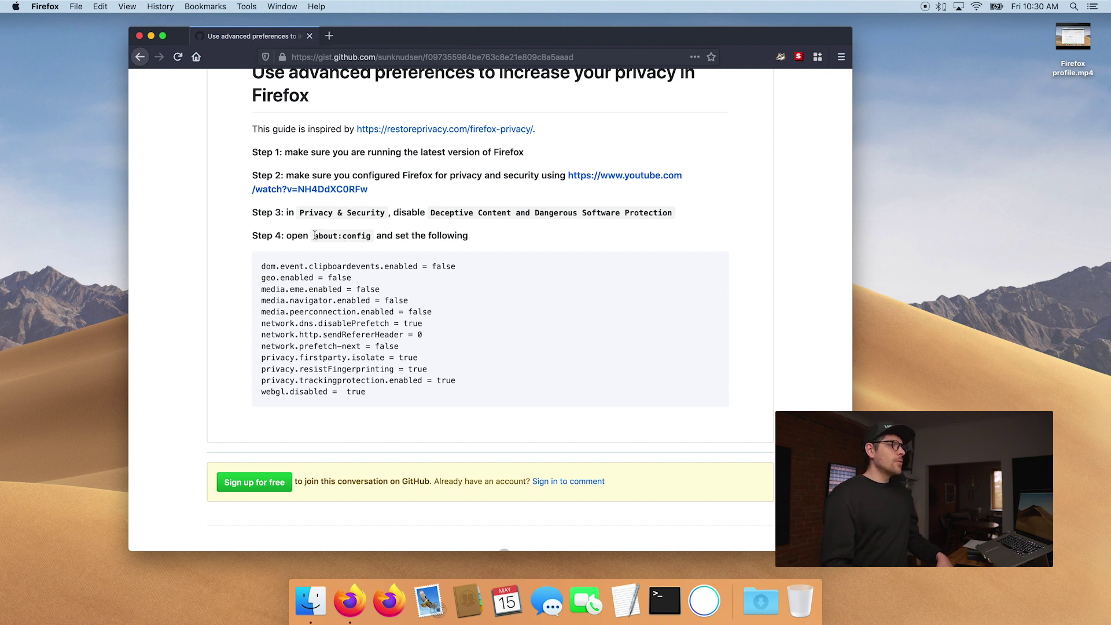
{"action": "left_click_drag", "start_coordinate": [314, 235], "coordinate": [373, 235]}
{"action": "key", "text": "super+c"}
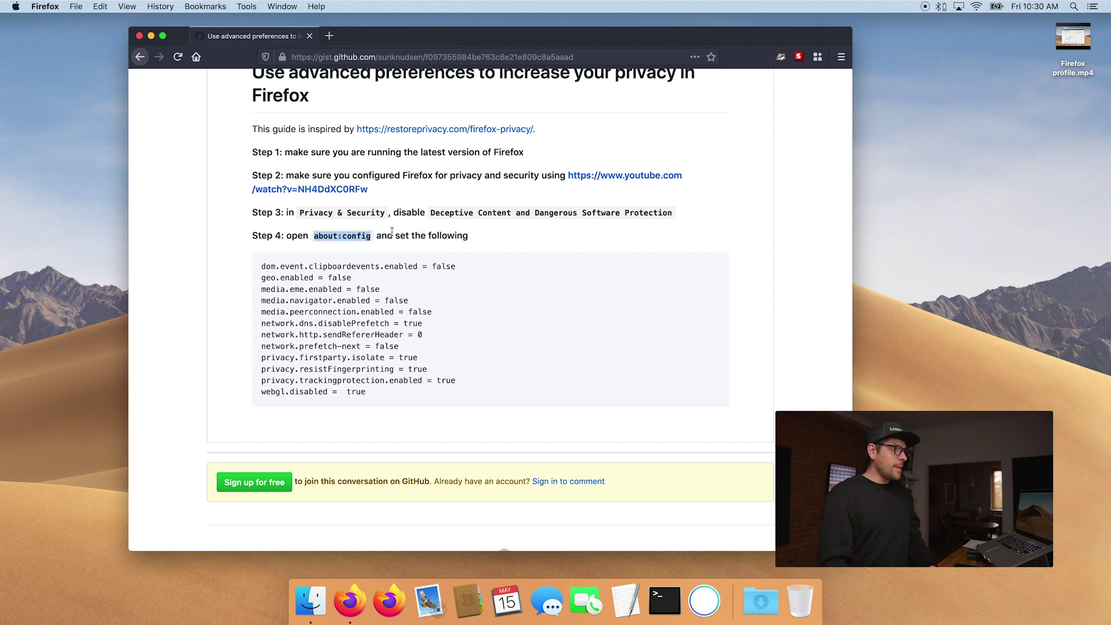
- Load about:config in a new window and accept the caution warning
{"action": "left_click_drag", "start_coordinate": [395, 48], "coordinate": [557, 58]}
{"action": "key", "text": "super+n"}
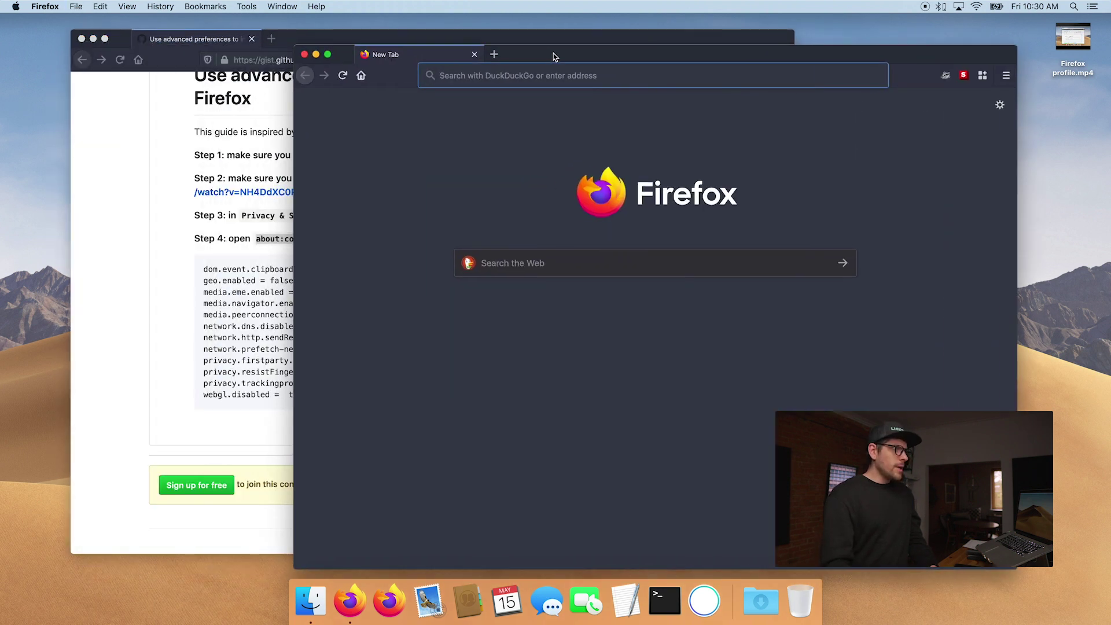
{"action": "key", "text": "super+v"}
{"action": "key", "text": "Return"}
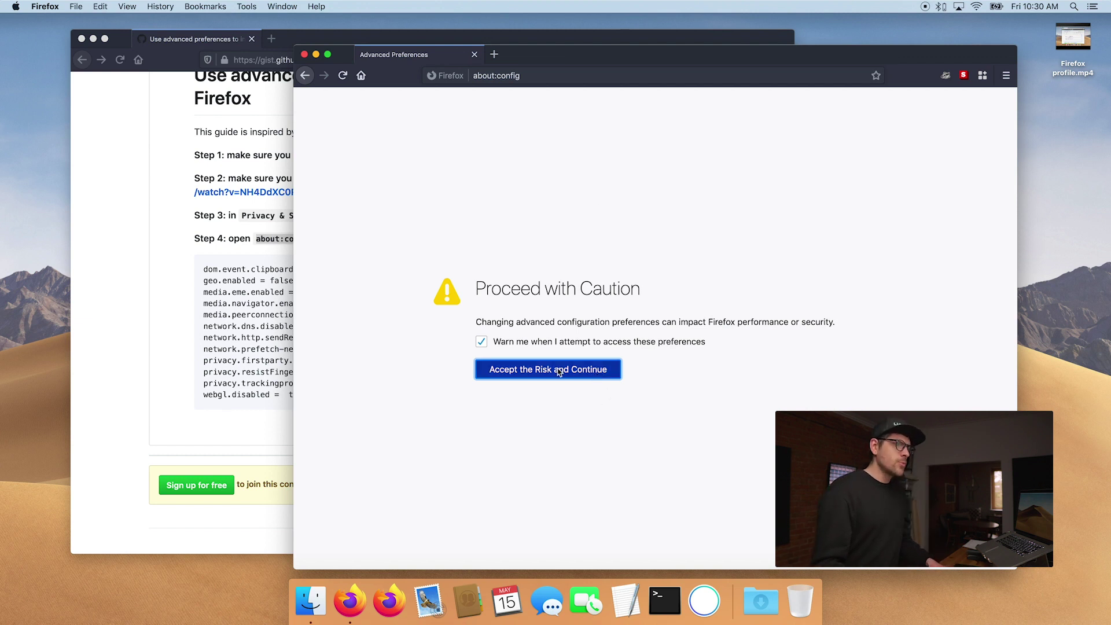
{"action": "left_click", "coordinate": [596, 373]}
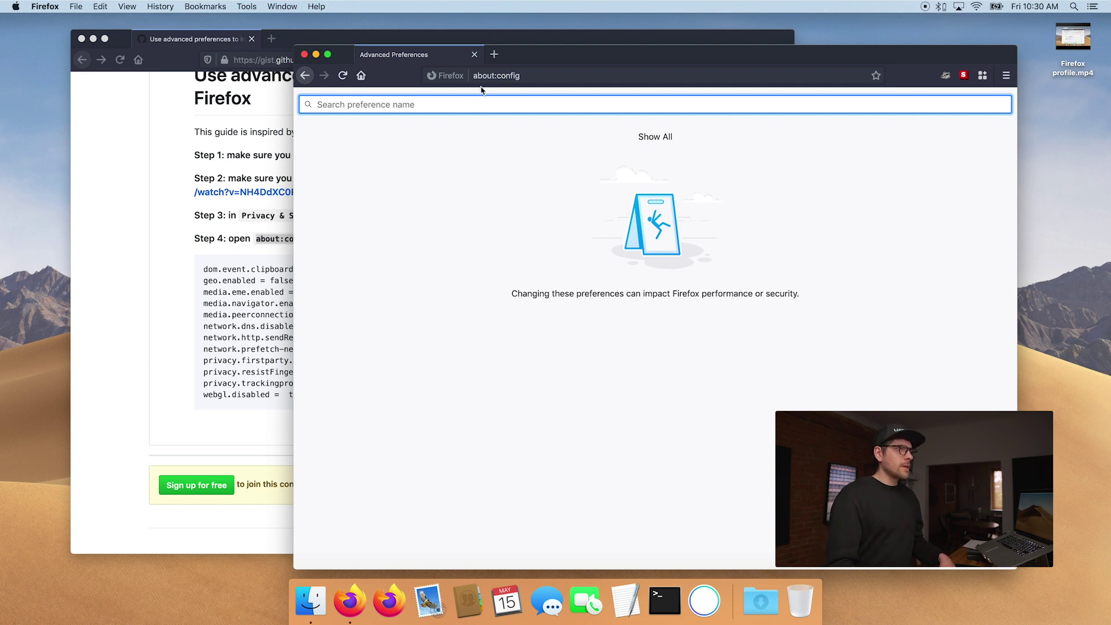
- Place the guide and about:config windows side by side, then set dom.event.clipboardevents.enabled to false
{"action": "left_click_drag", "start_coordinate": [523, 57], "coordinate": [554, 41]}
{"action": "left_click_drag", "start_coordinate": [324, 133], "coordinate": [444, 137]}
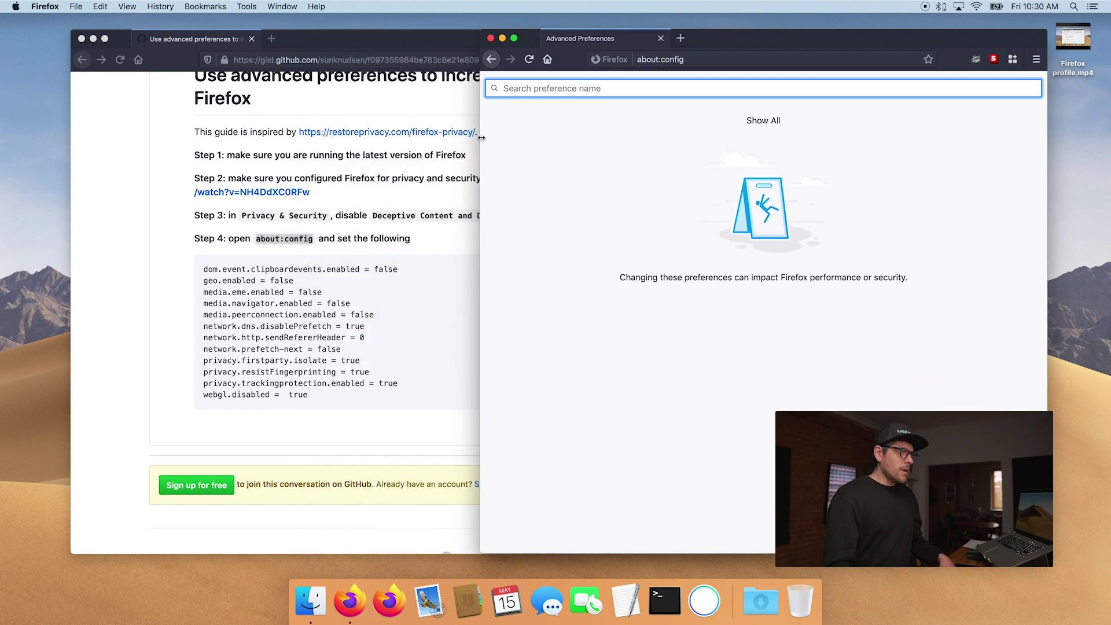
{"action": "left_click", "coordinate": [277, 269]}
{"action": "left_click_drag", "start_coordinate": [204, 269], "coordinate": [360, 269]}
{"action": "key", "text": "super+c"}
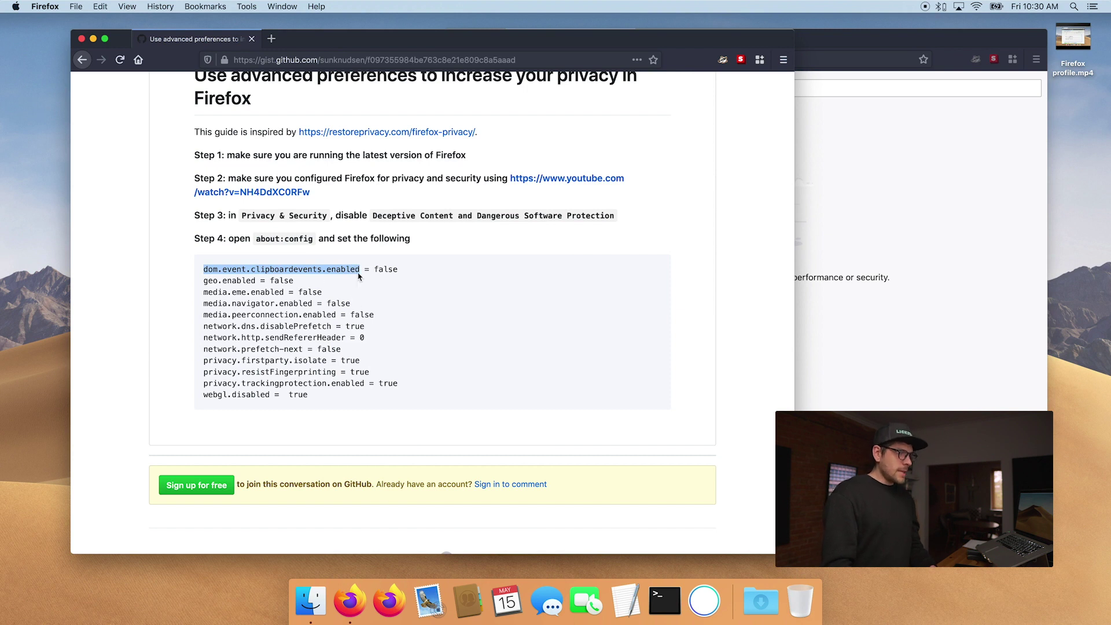
{"action": "left_click", "coordinate": [804, 145]}
{"action": "key", "text": "super+v"}
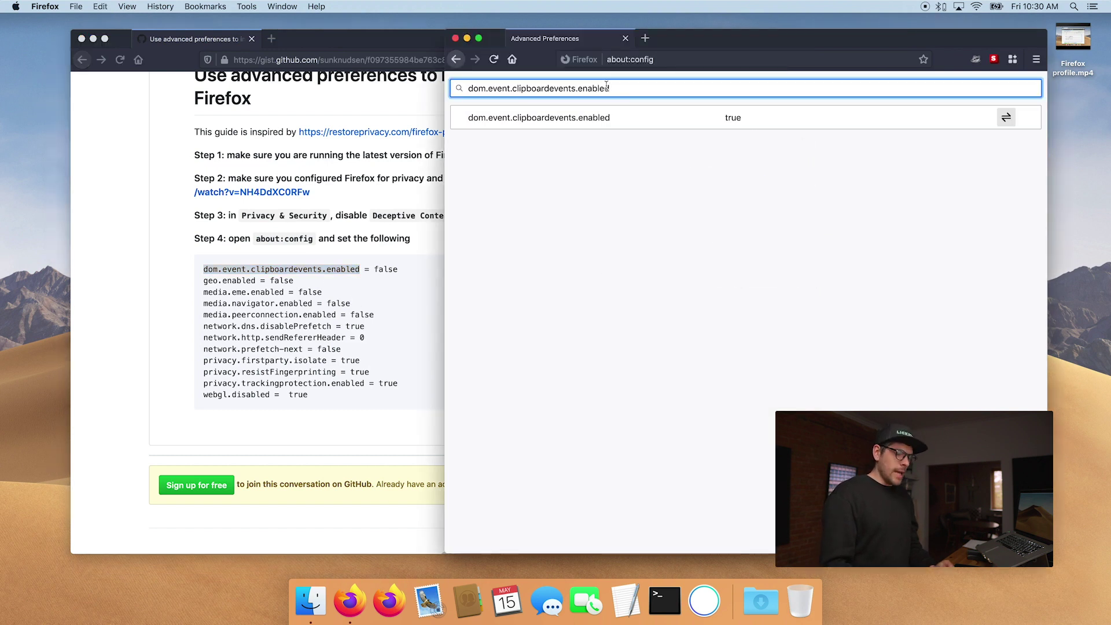
{"action": "double_click", "coordinate": [738, 118]}
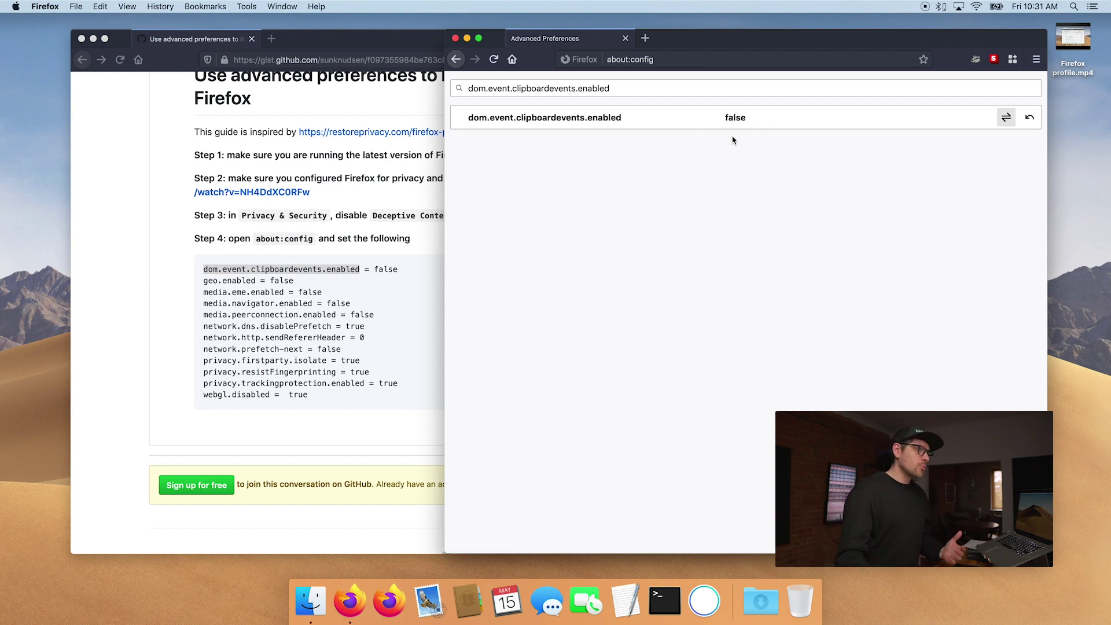
- Select geo.enabled in the guide and highlight the old about:config search to replace it
{"action": "left_click", "coordinate": [191, 263]}
{"action": "left_click_drag", "start_coordinate": [255, 281], "coordinate": [192, 283]}
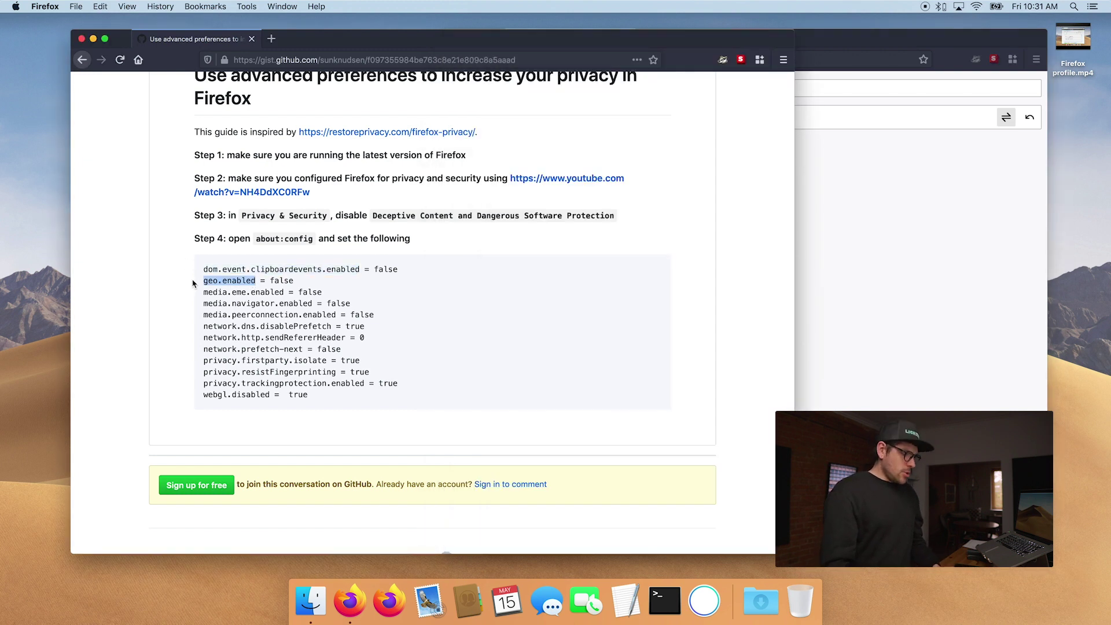
{"action": "left_click", "coordinate": [838, 203]}
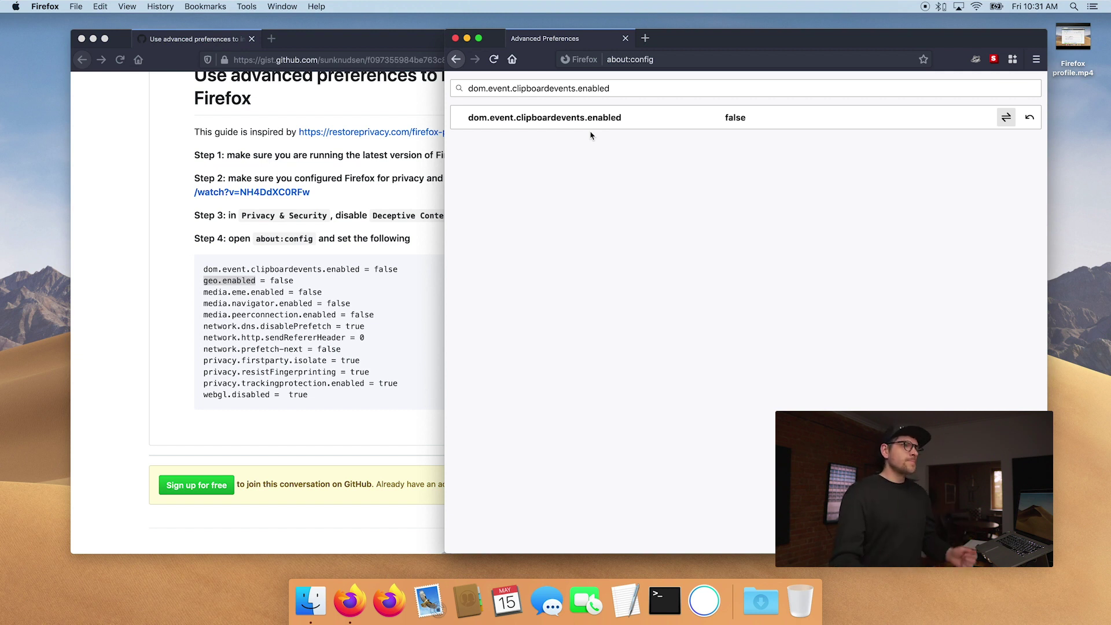
{"action": "triple_click", "coordinate": [567, 85]}
- Search geo.enabled in about:config and toggle it from true to false
{"action": "key", "text": "super+v"}
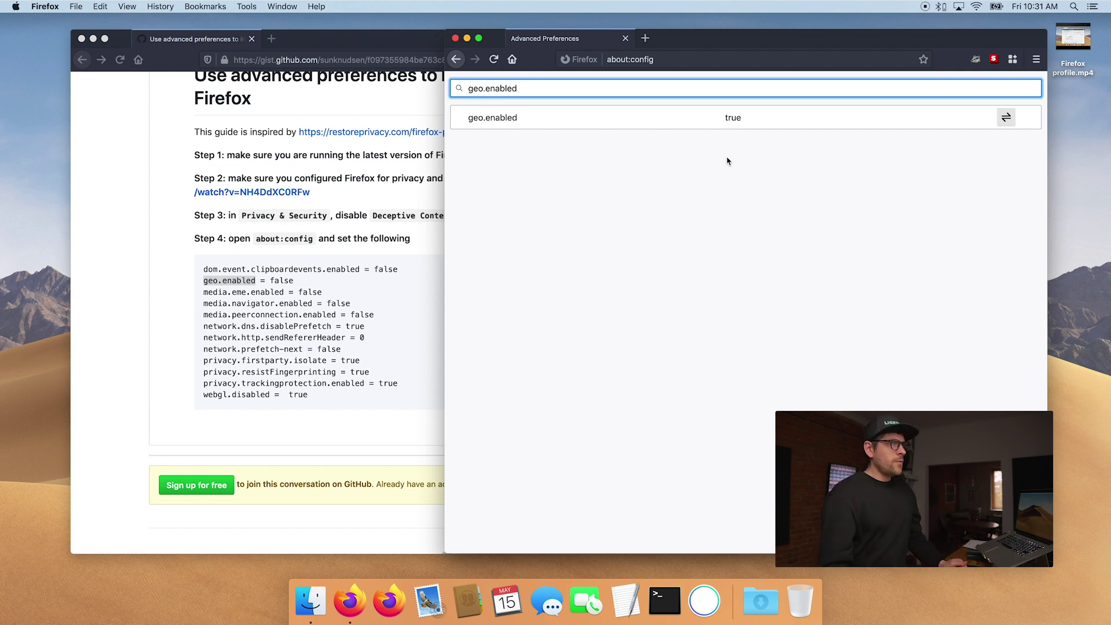
{"action": "double_click", "coordinate": [734, 118]}
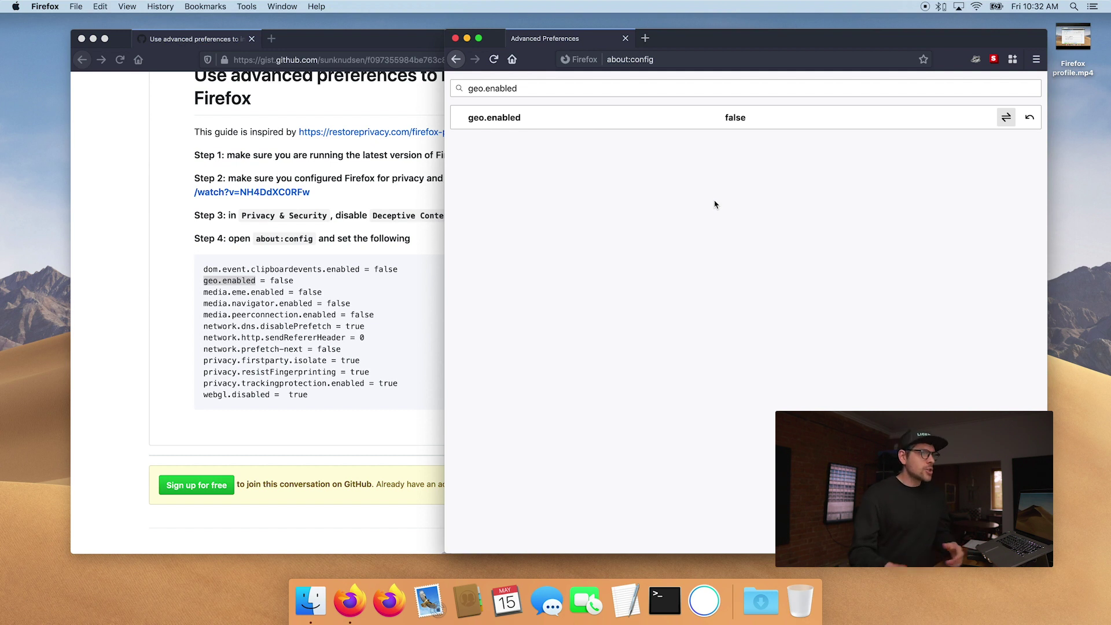
{"action": "left_click", "coordinate": [332, 283]}
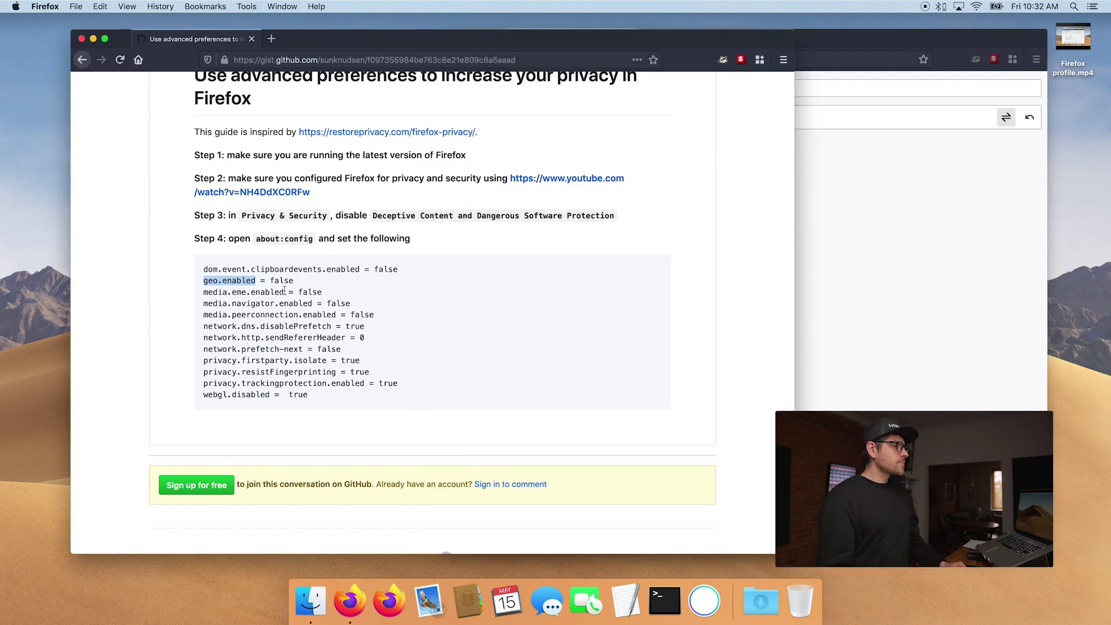
- Search media.eme.enabled in about:config and toggle it from true to false
{"action": "mouse_move", "coordinate": [284, 292]}
{"action": "left_mouse_down"}
{"action": "mouse_move", "coordinate": [204, 293]}
{"action": "mouse_move", "coordinate": [284, 293]}
{"action": "left_mouse_up"}
{"action": "left_click", "coordinate": [840, 197]}
{"action": "left_click", "coordinate": [570, 87]}
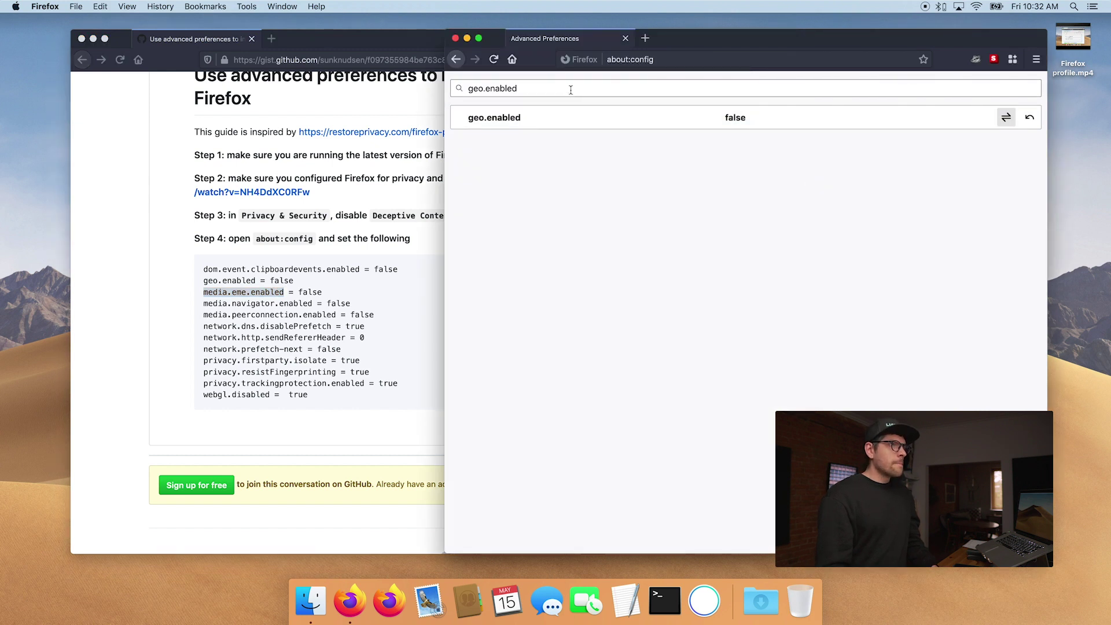
{"action": "key", "text": "super+a"}
{"action": "key", "text": "super+v"}
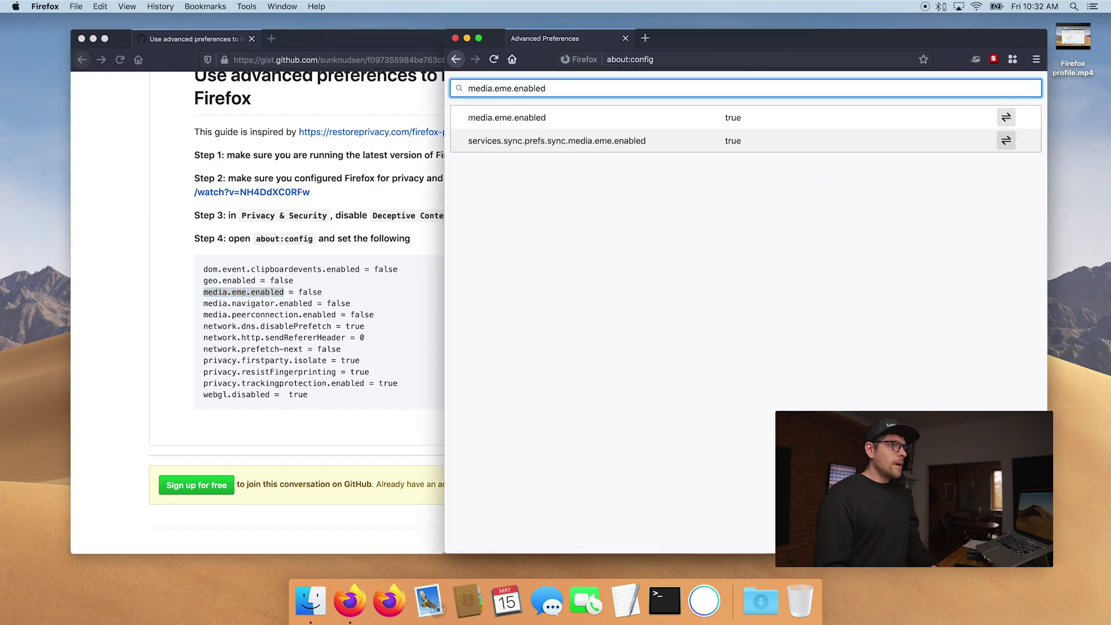
{"action": "left_click", "coordinate": [737, 117]}
{"action": "double_click", "coordinate": [737, 118]}
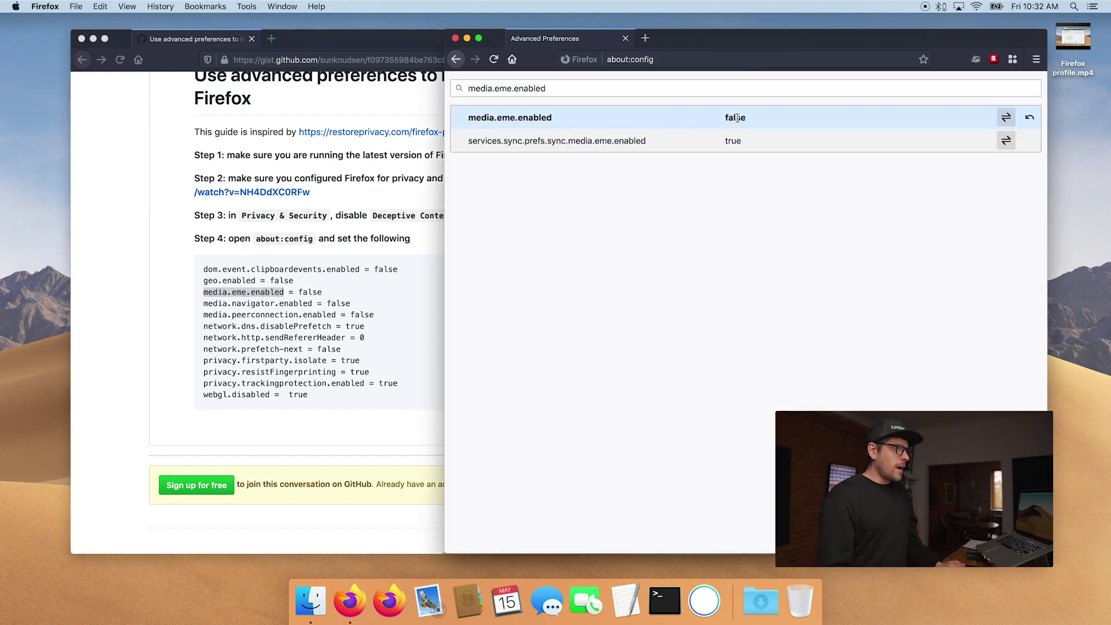
- Re-run the search for geo.enabled, then media.eme.enabled again to confirm its value
{"action": "left_click", "coordinate": [290, 265]}
{"action": "mouse_move", "coordinate": [256, 281]}
{"action": "left_mouse_down"}
{"action": "mouse_move", "coordinate": [205, 281]}
{"action": "mouse_move", "coordinate": [256, 281]}
{"action": "left_mouse_up"}
{"action": "left_click", "coordinate": [825, 205]}
{"action": "left_click", "coordinate": [632, 88]}
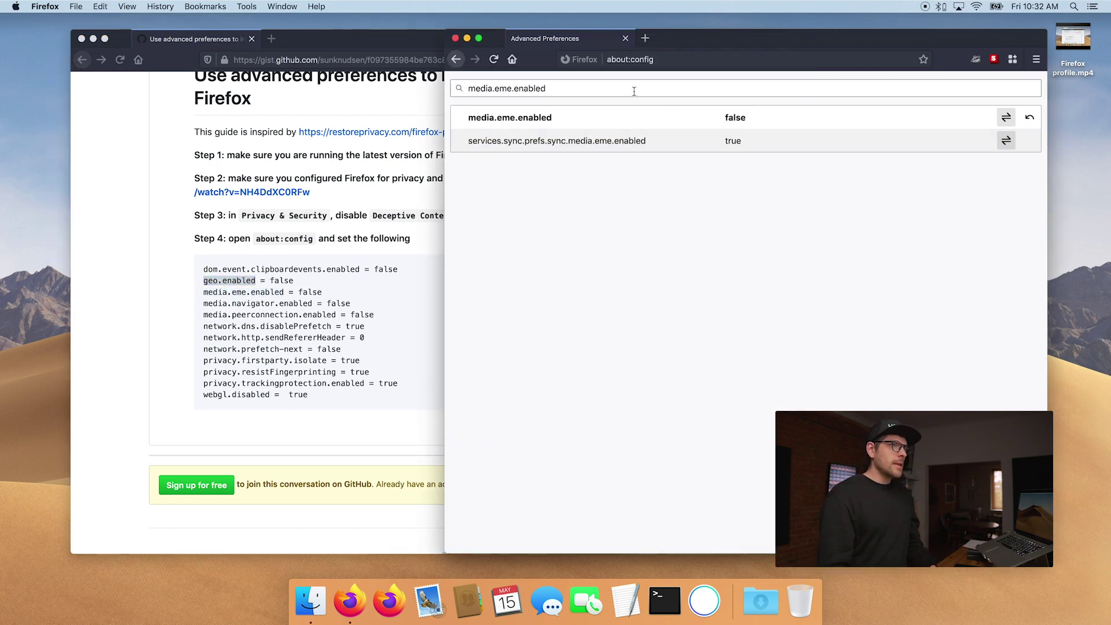
{"action": "key", "text": "super+a"}
{"action": "key", "text": "super+v"}
{"action": "left_click", "coordinate": [281, 330]}
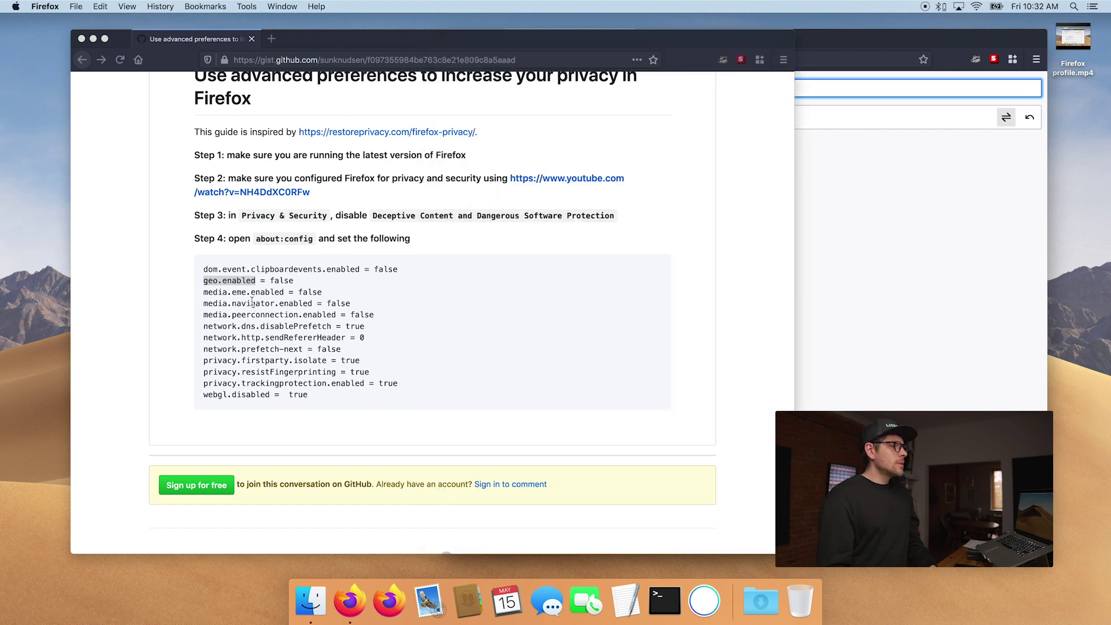
{"action": "left_click_drag", "start_coordinate": [284, 292], "coordinate": [202, 294]}
{"action": "key", "text": "super+c"}
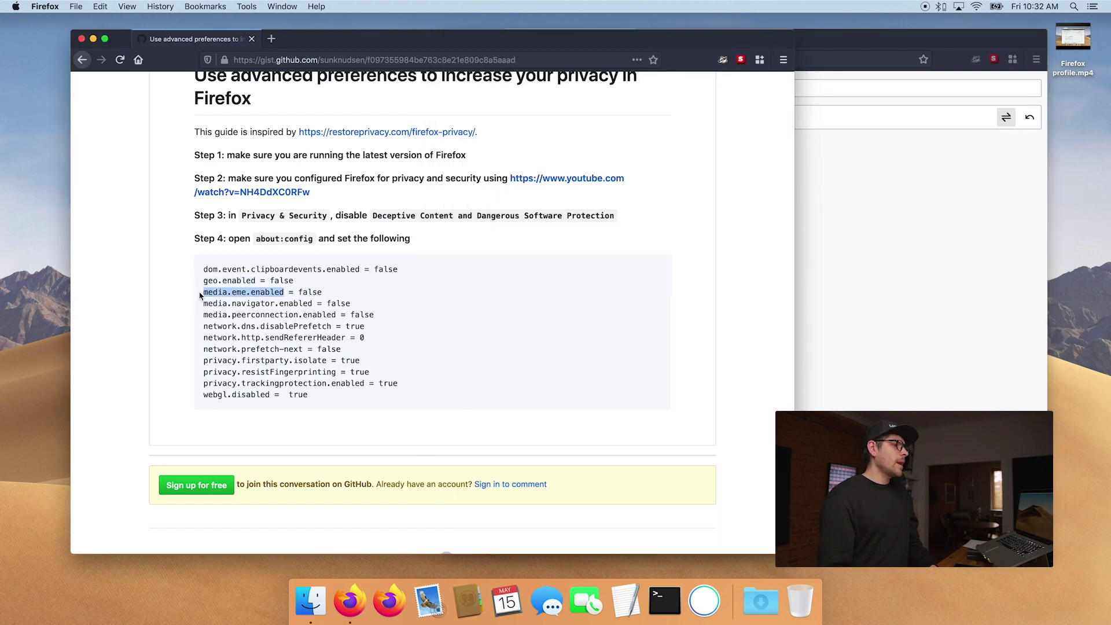
{"action": "left_click", "coordinate": [834, 223]}
{"action": "key", "text": "super+a"}
{"action": "key", "text": "super+v"}
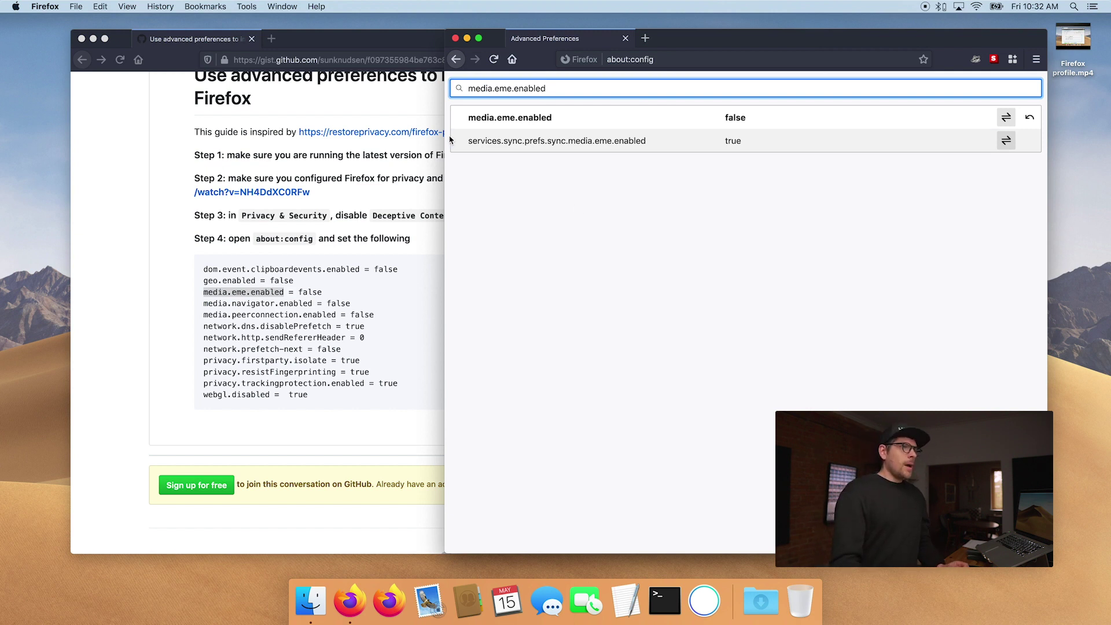
{"action": "left_click", "coordinate": [413, 108]}
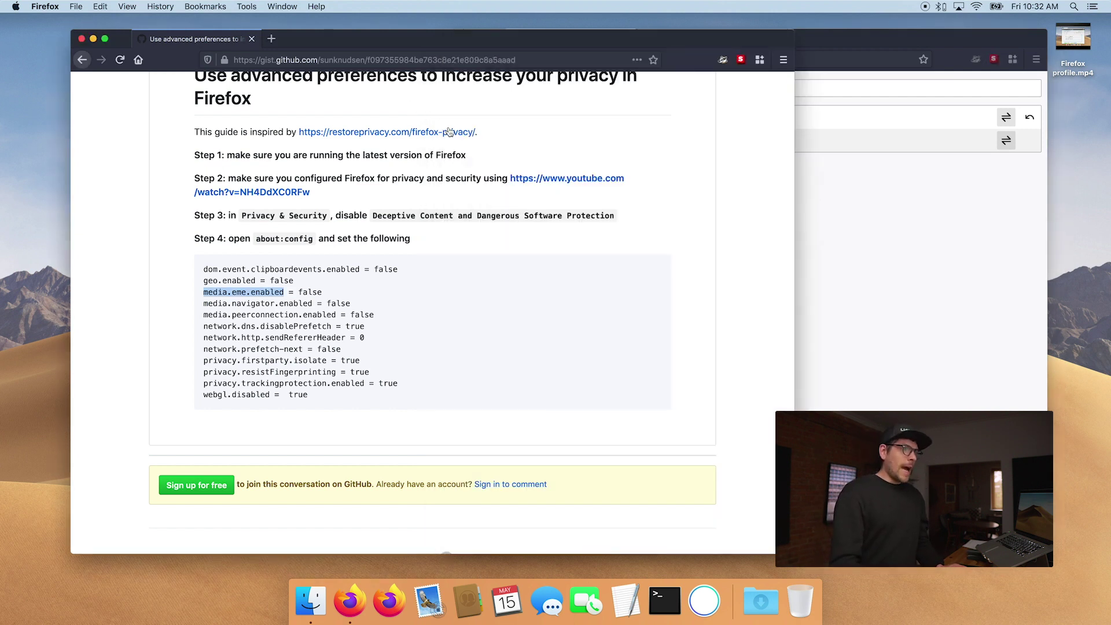
{"action": "right_click", "coordinate": [406, 134]}
{"action": "left_click", "coordinate": [422, 137]}
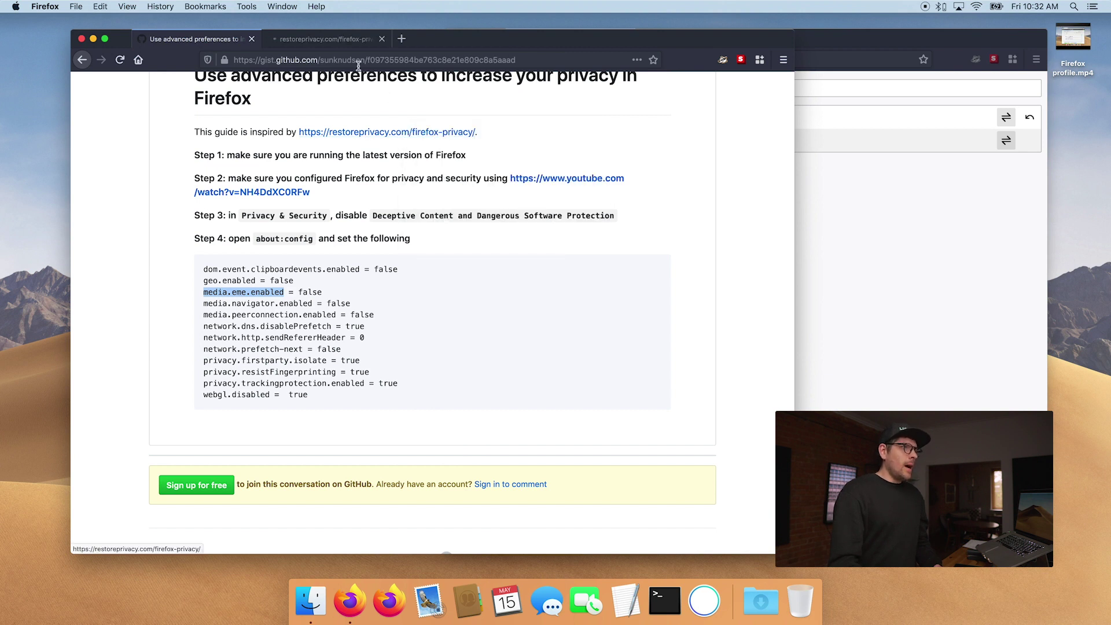
{"action": "key", "text": "super+f"}
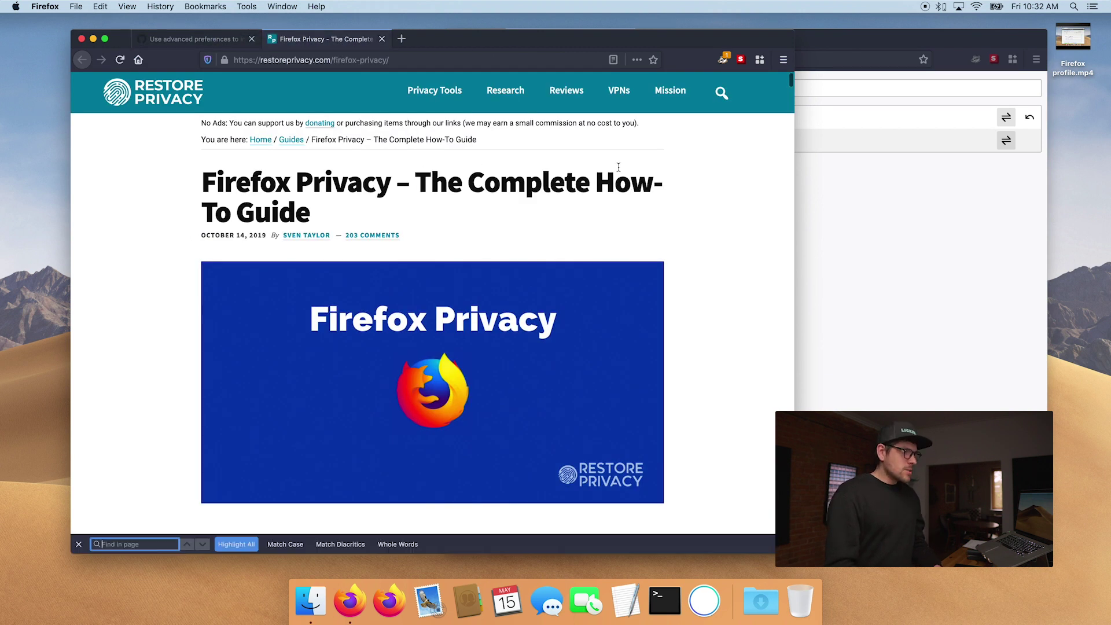
{"action": "key", "text": "super+v"}
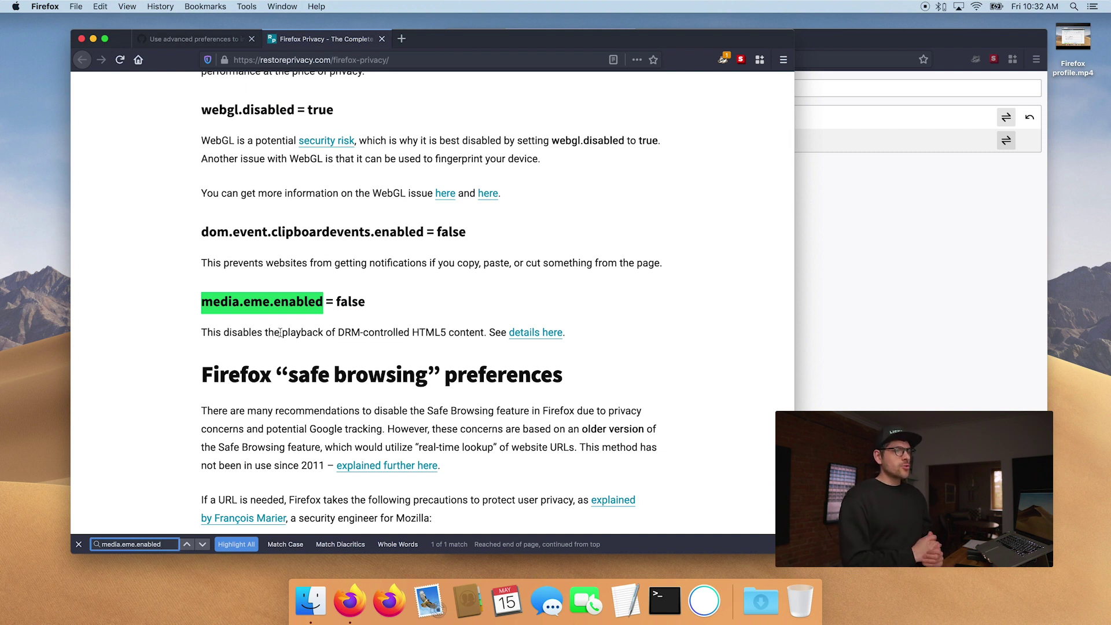
{"action": "left_click", "coordinate": [382, 39]}
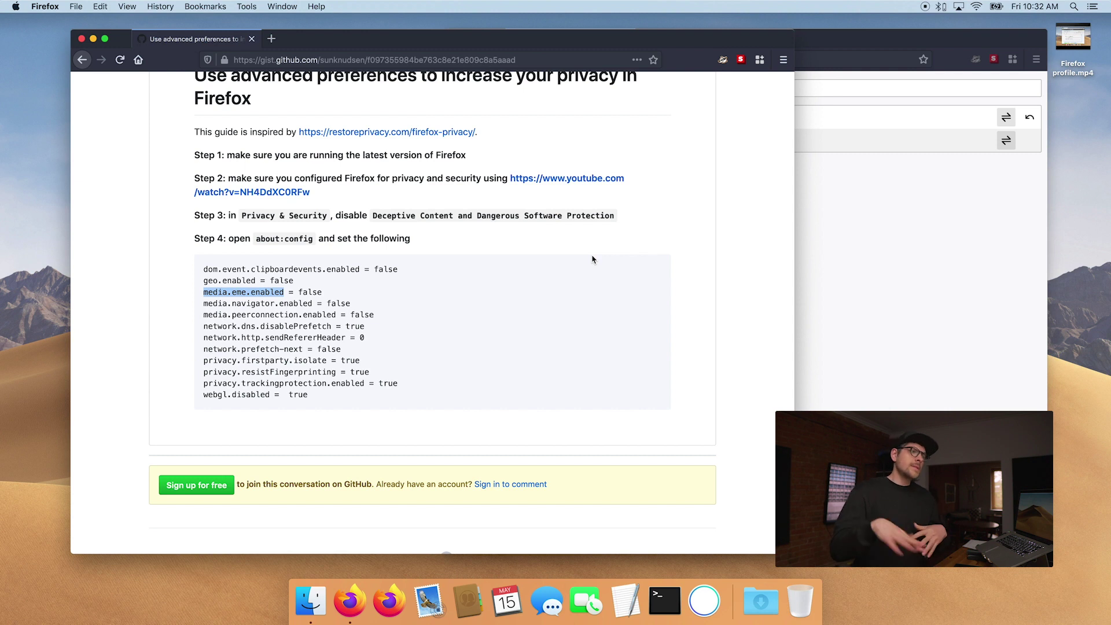
- Copy media.navigator.enabled from the guide, search it in about:config and toggle it to false
{"action": "left_click", "coordinate": [839, 231]}
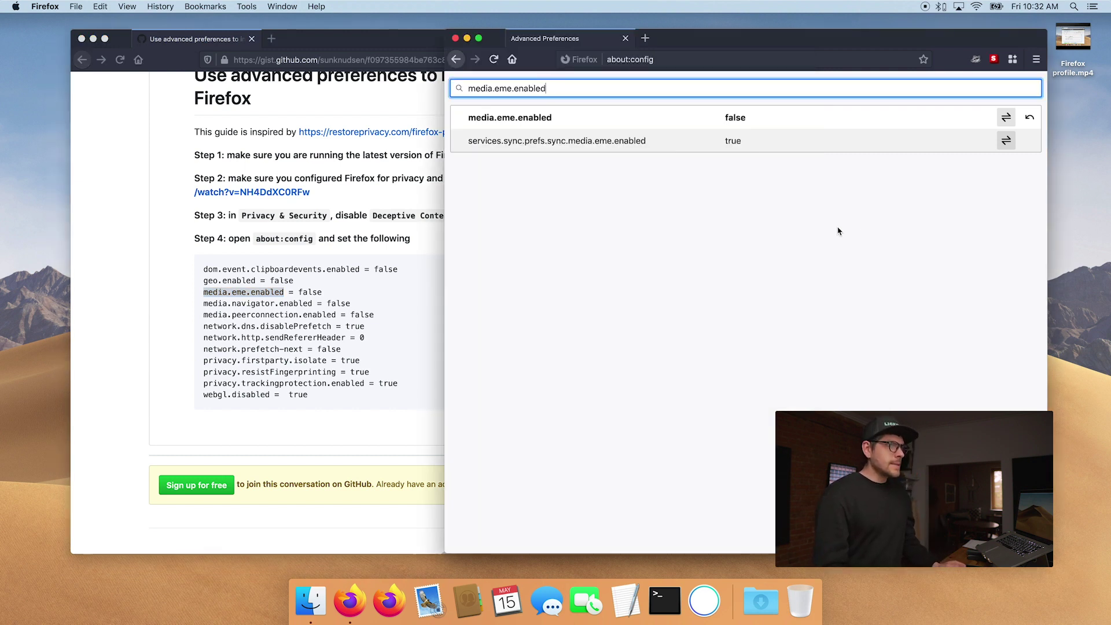
{"action": "left_click", "coordinate": [158, 333]}
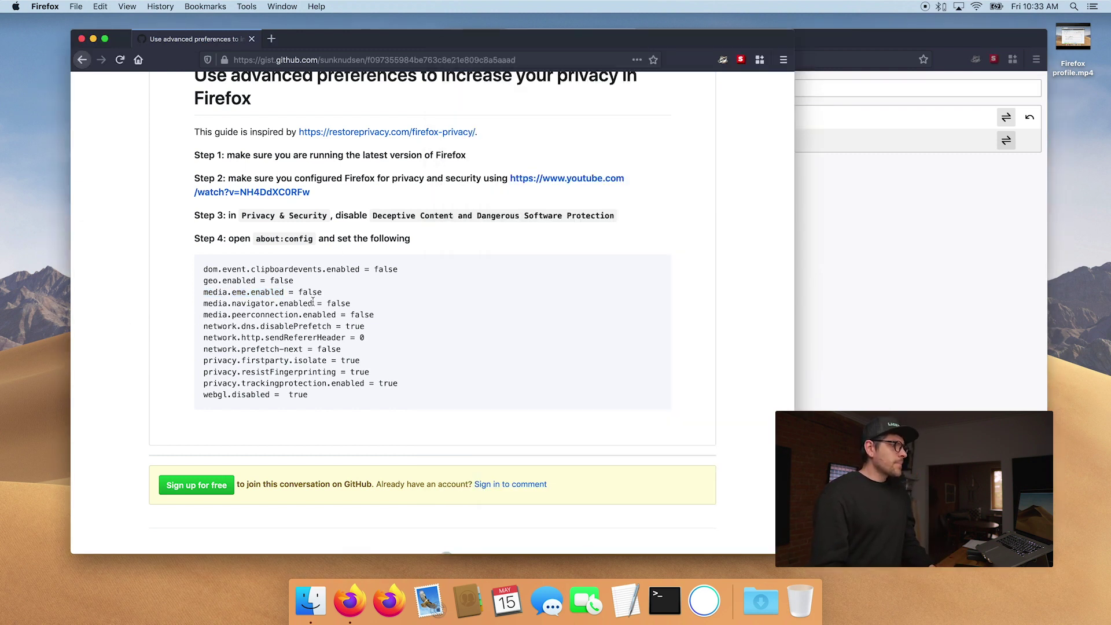
{"action": "left_click_drag", "start_coordinate": [312, 302], "coordinate": [200, 303]}
{"action": "key", "text": "super+c"}
{"action": "left_click", "coordinate": [932, 222]}
{"action": "triple_click", "coordinate": [617, 82]}
{"action": "key", "text": "super+v"}
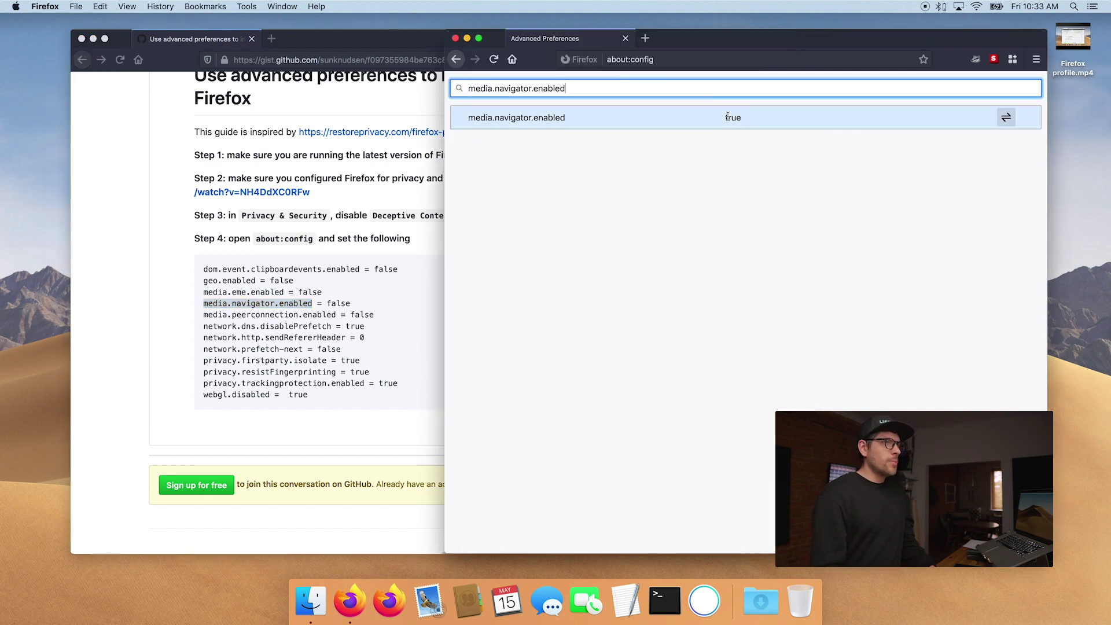
{"action": "double_click", "coordinate": [695, 117]}
- Look up media.navigator.enabled in the restoreprivacy.com guide, then close that tab
{"action": "left_click", "coordinate": [327, 48]}
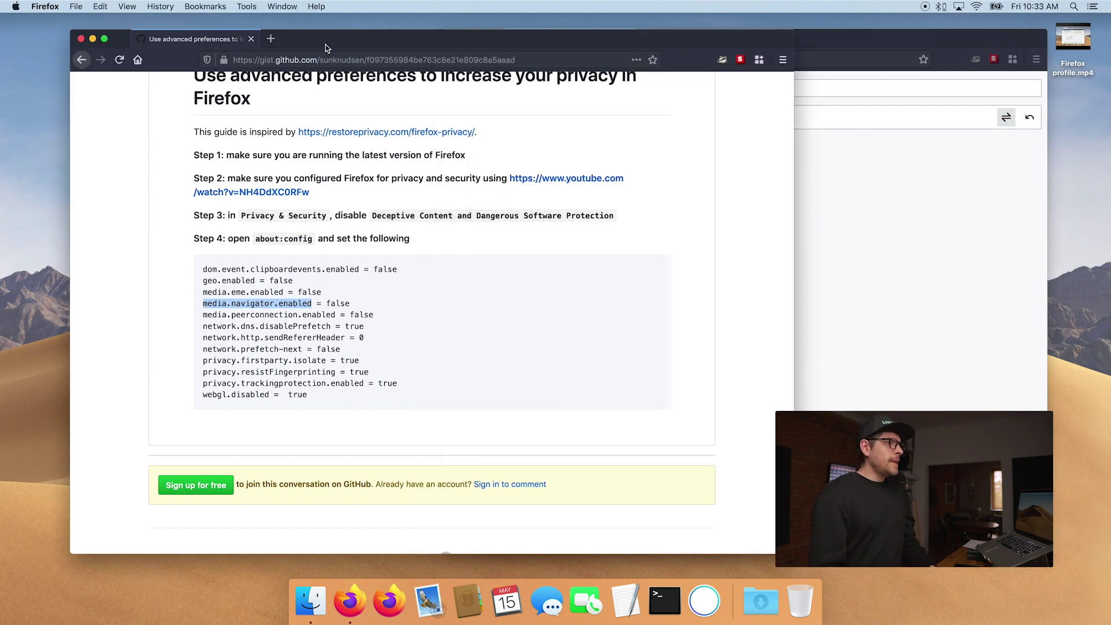
{"action": "right_click", "coordinate": [363, 131]}
{"action": "left_click", "coordinate": [394, 128]}
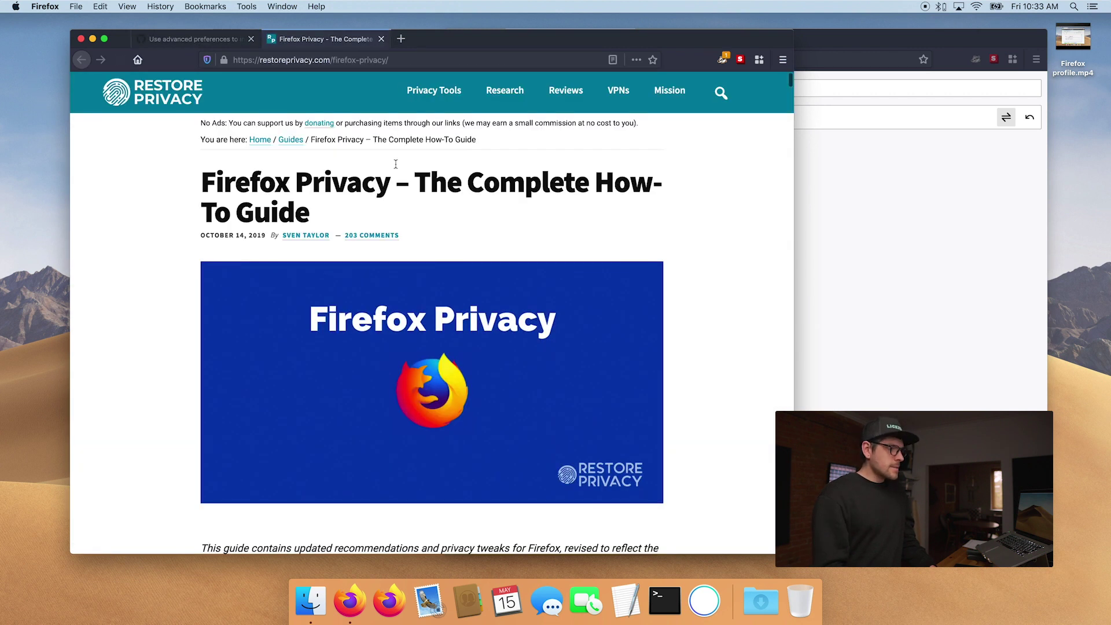
{"action": "key", "text": "super+f"}
{"action": "key", "text": "super+v"}
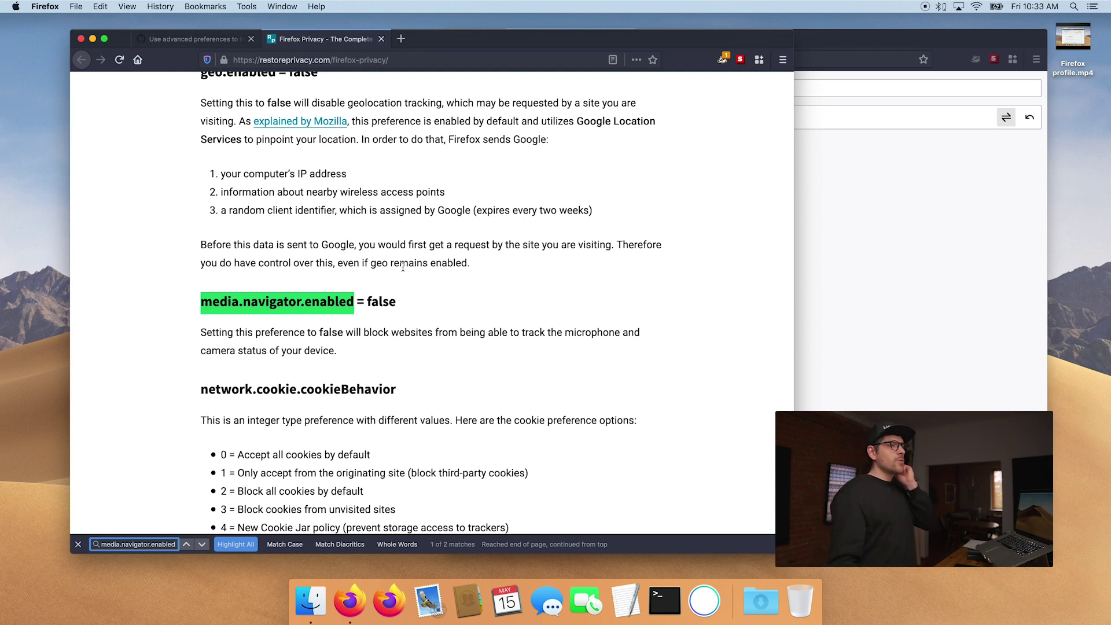
{"action": "left_click", "coordinate": [380, 39]}
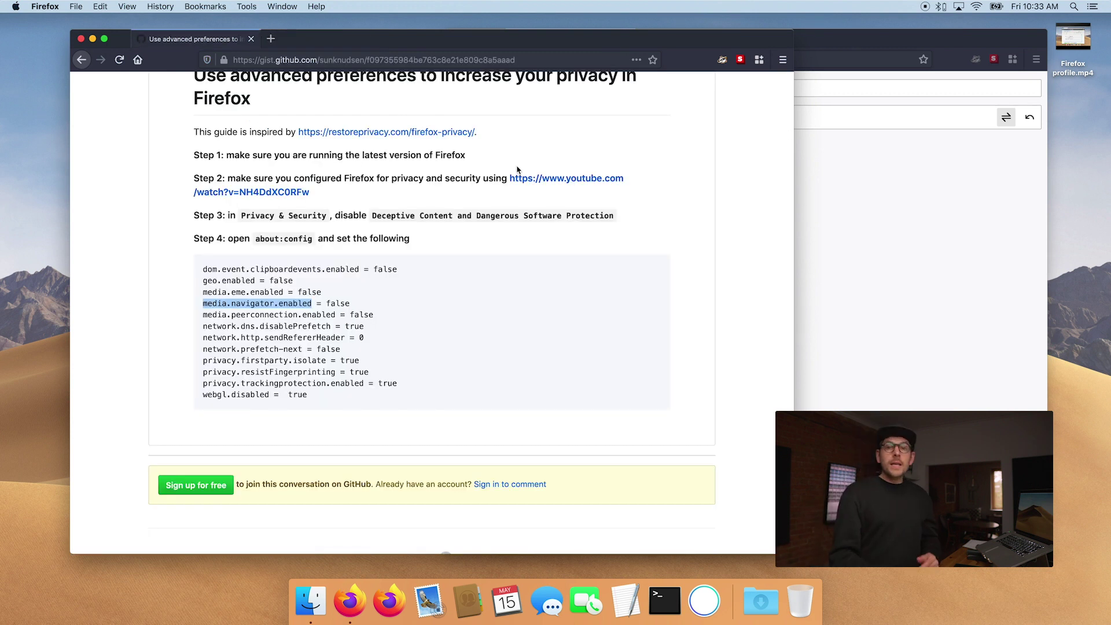
{"action": "left_click", "coordinate": [354, 289]}
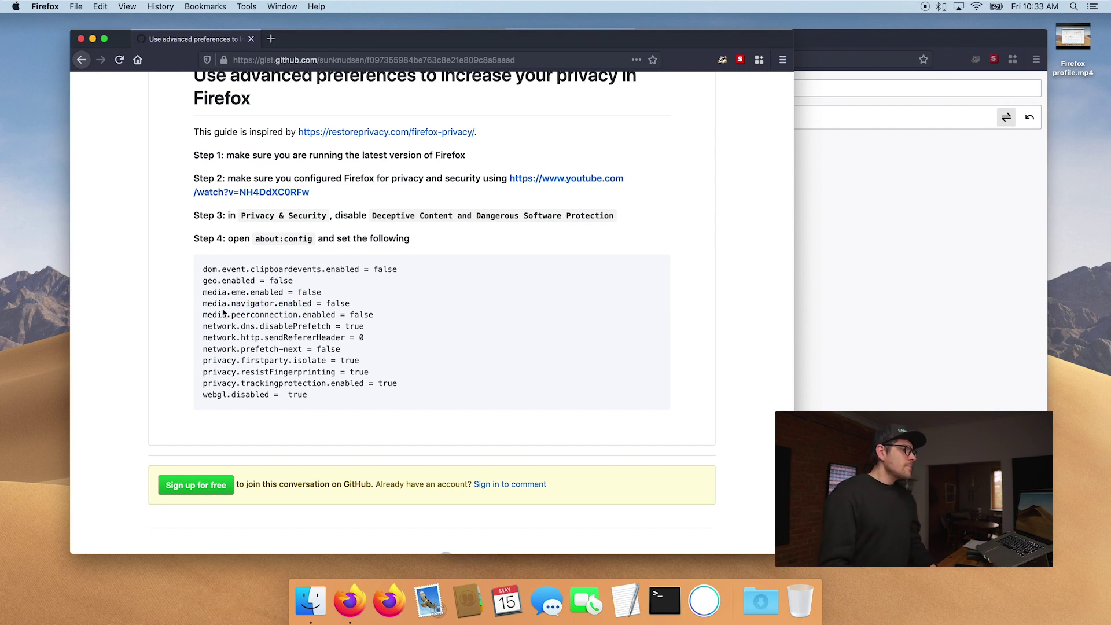
- Set media.peerconnection.enabled to false, then select network.dns.disablePrefetch in the guide
{"action": "left_click_drag", "start_coordinate": [202, 314], "coordinate": [337, 314]}
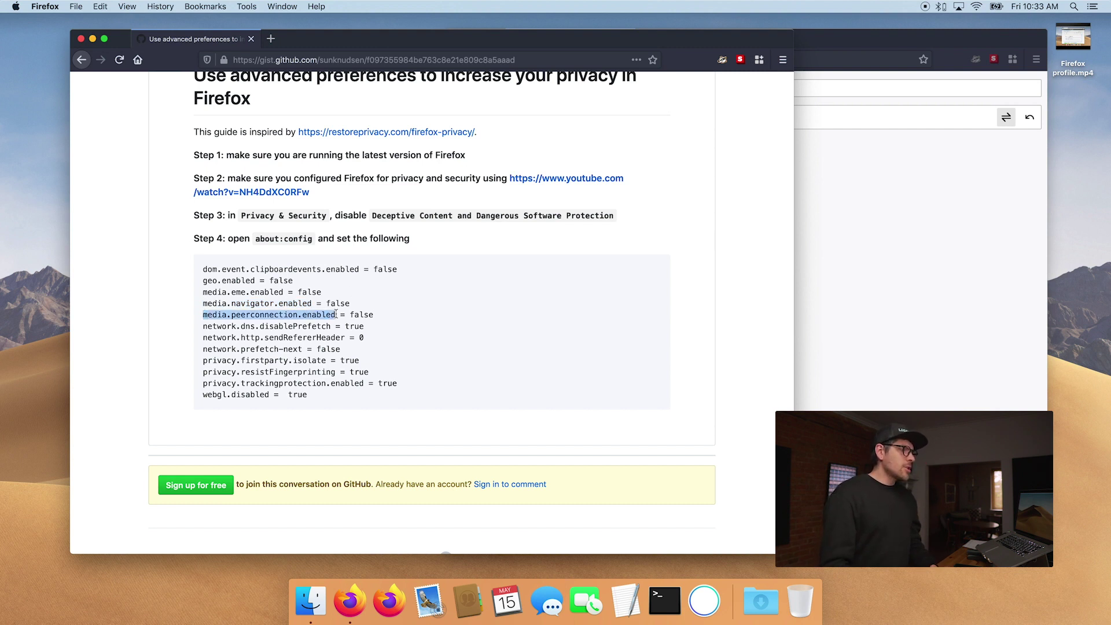
{"action": "key", "text": "super+c"}
{"action": "left_click", "coordinate": [807, 204]}
{"action": "triple_click", "coordinate": [578, 90]}
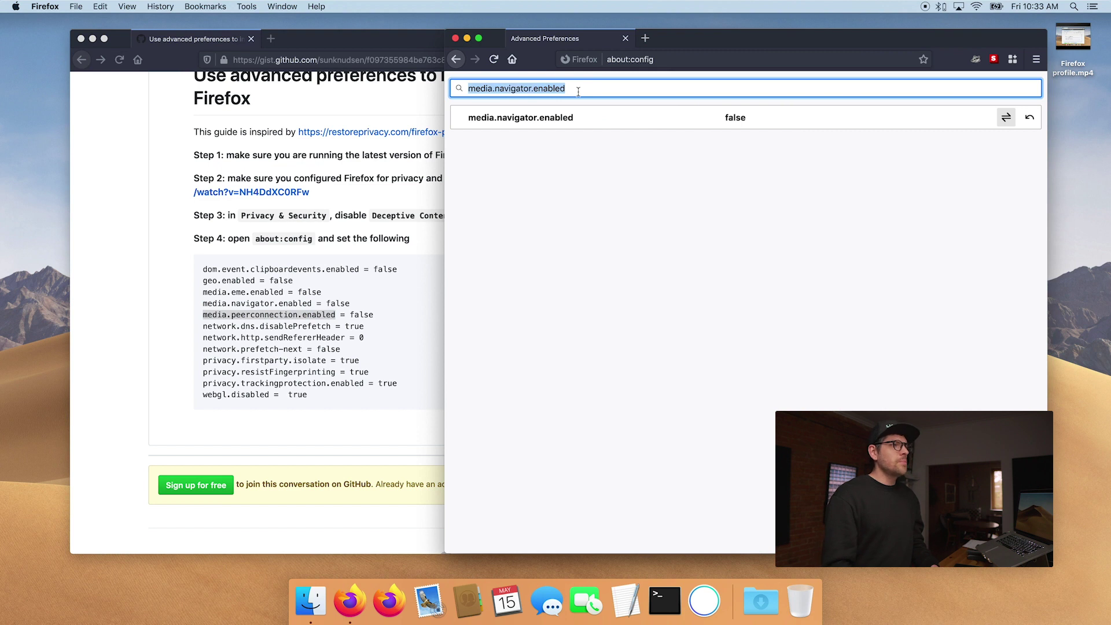
{"action": "key", "text": "super+v"}
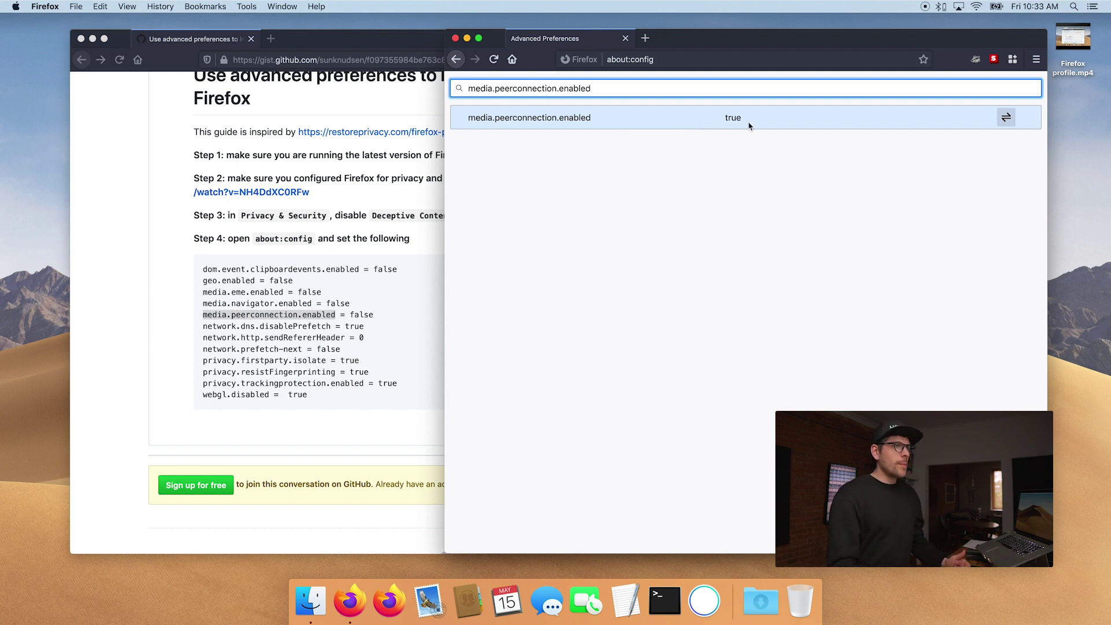
{"action": "double_click", "coordinate": [731, 116]}
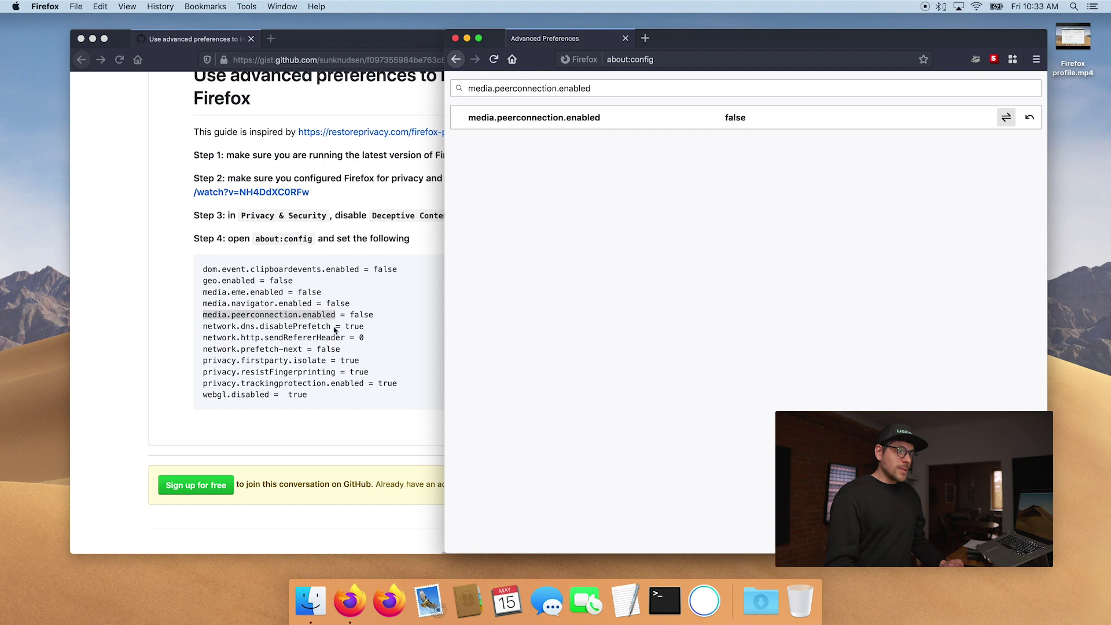
{"action": "left_click_drag", "start_coordinate": [332, 327], "coordinate": [203, 327]}
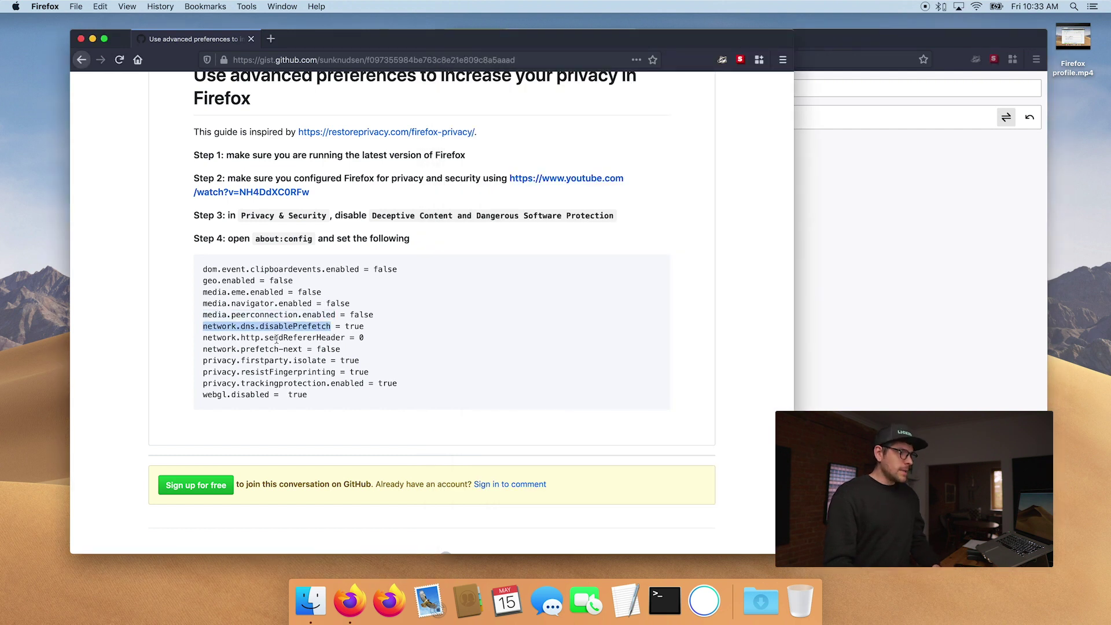
{"action": "left_click", "coordinate": [853, 249]}
- Search network.dns.disablePrefetch in about:config and toggle it to true
{"action": "triple_click", "coordinate": [576, 89]}
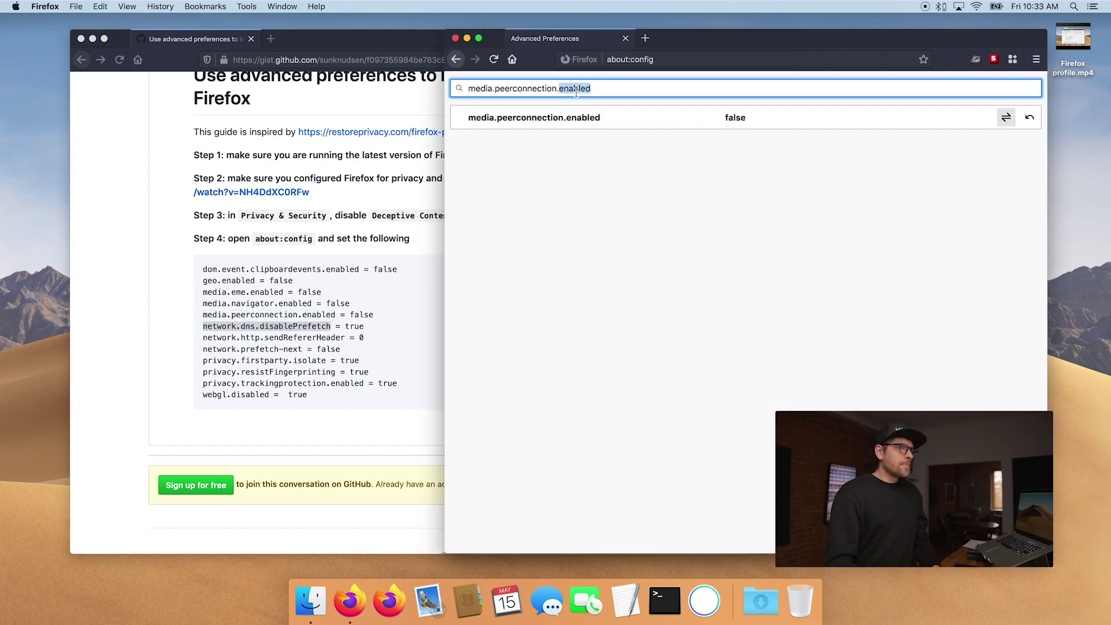
{"action": "key", "text": "super+v"}
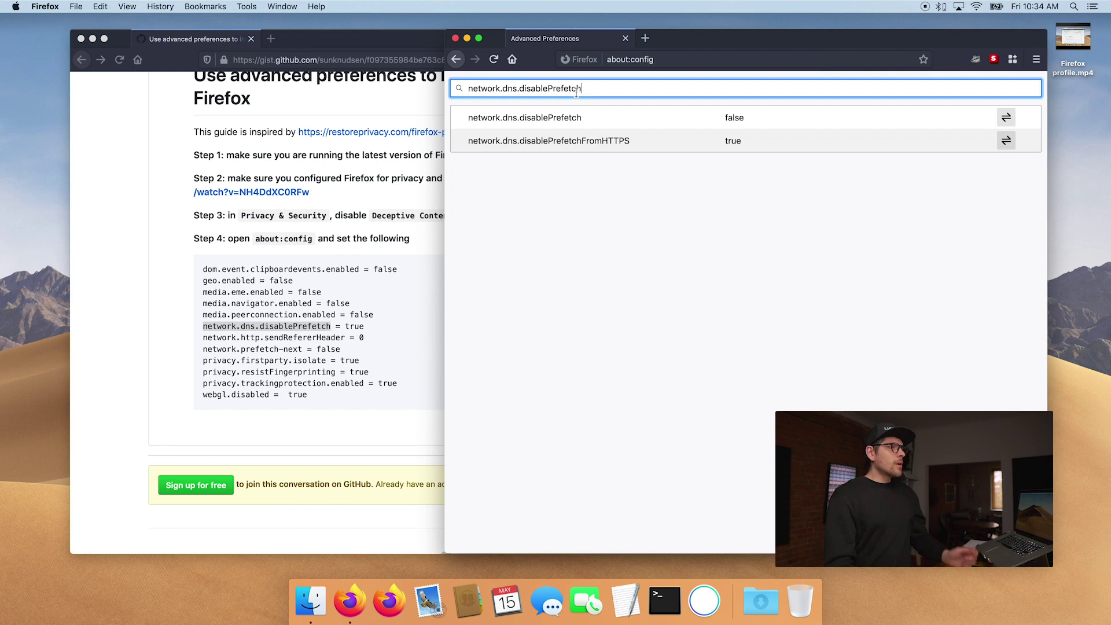
{"action": "double_click", "coordinate": [733, 117]}
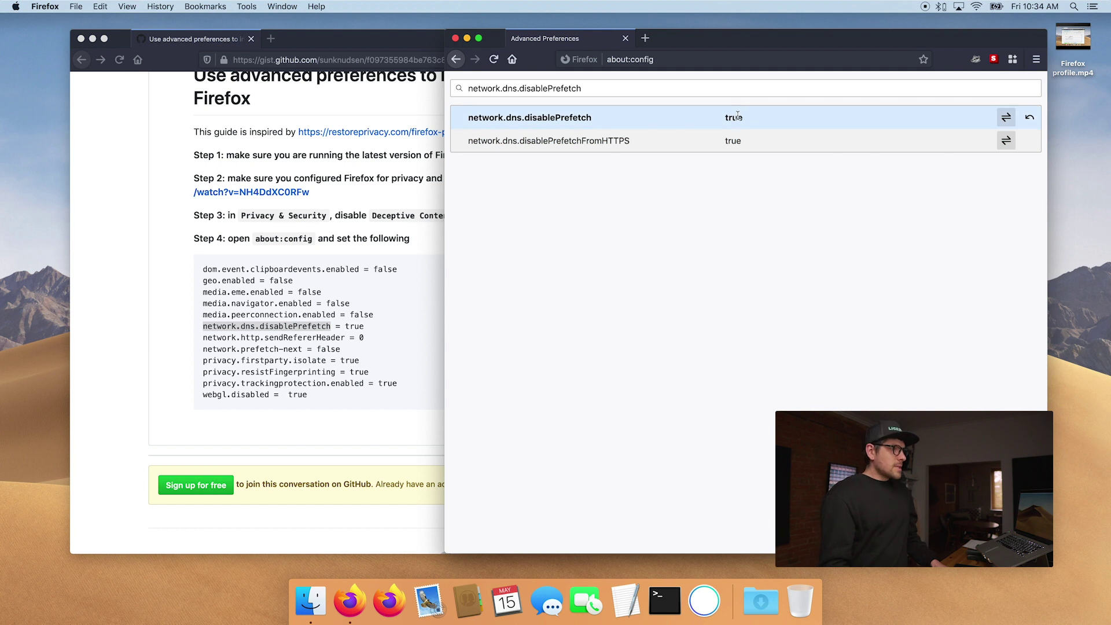
- Copy the network.http.sendRefererHeader name from the gist guide
{"action": "left_click", "coordinate": [340, 324]}
{"action": "left_click_drag", "start_coordinate": [345, 337], "coordinate": [203, 337]}
{"action": "key", "text": "super+c"}
{"action": "left_click", "coordinate": [826, 224]}
- Search network.http.sendRefererHeader and change its value from 2 to 0
{"action": "double_click", "coordinate": [584, 87]}
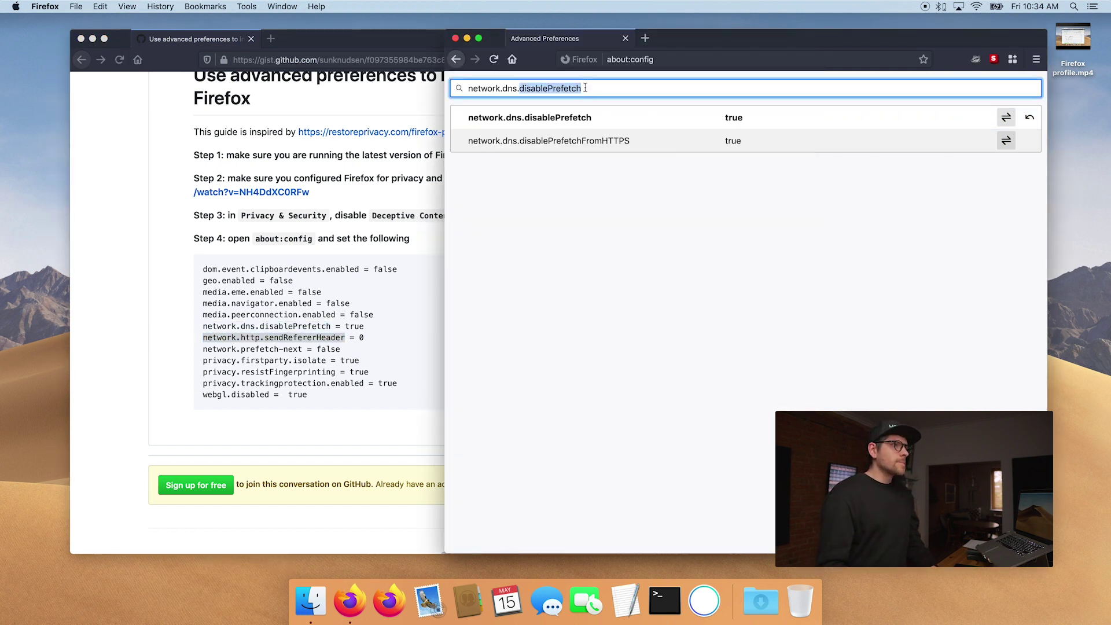
{"action": "key", "text": "super+a"}
{"action": "key", "text": "super+v"}
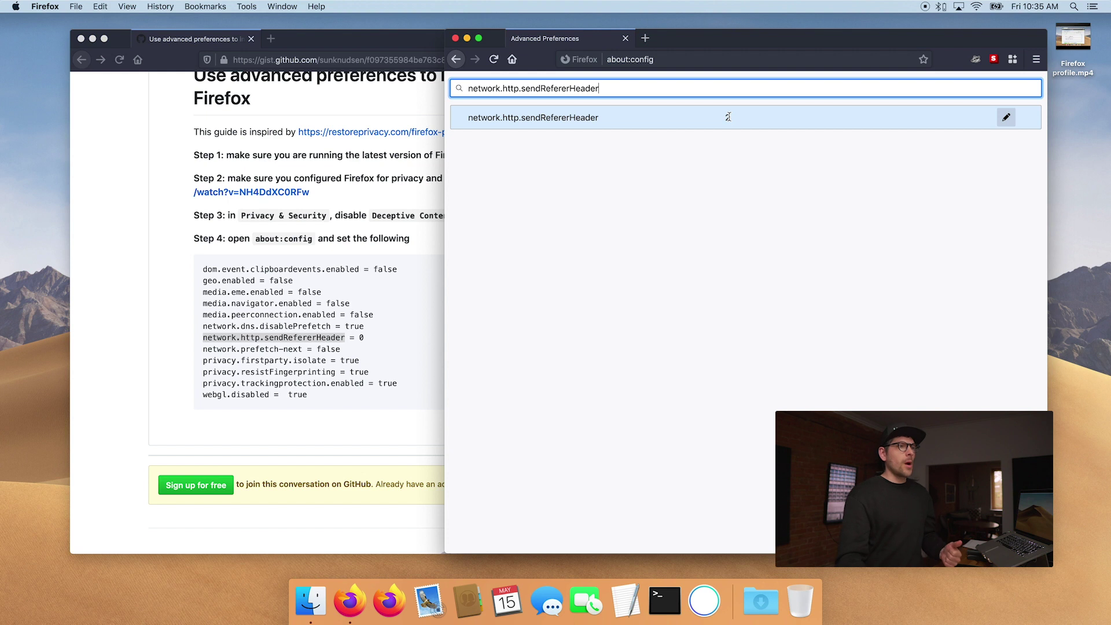
{"action": "double_click", "coordinate": [728, 117]}
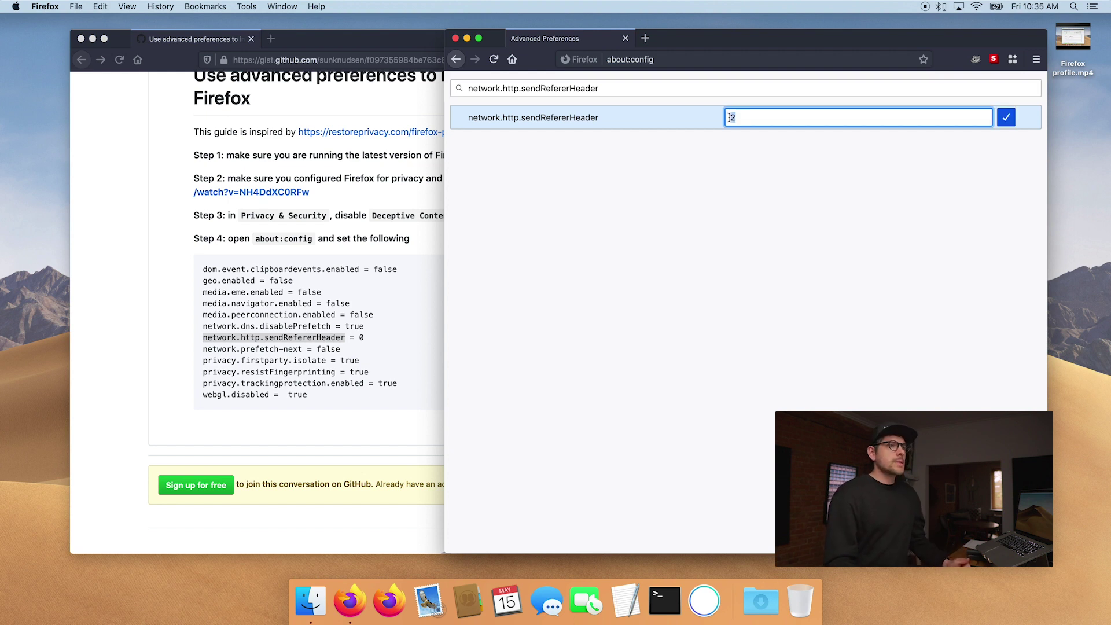
{"action": "type", "text": "0"}
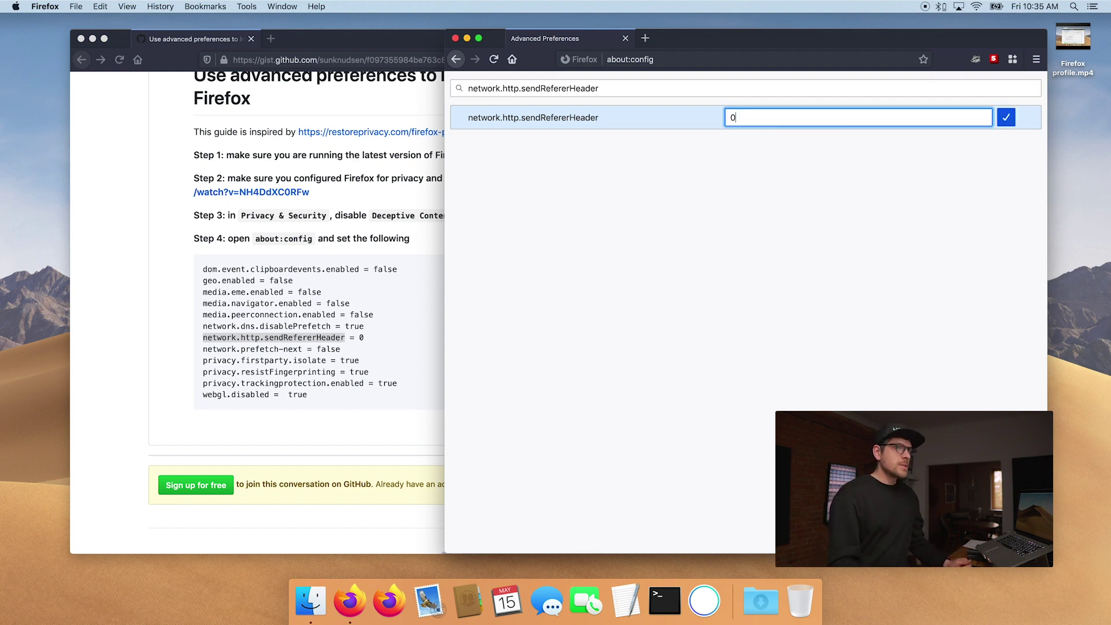
{"action": "left_click", "coordinate": [773, 206]}
{"action": "left_click", "coordinate": [1005, 117]}
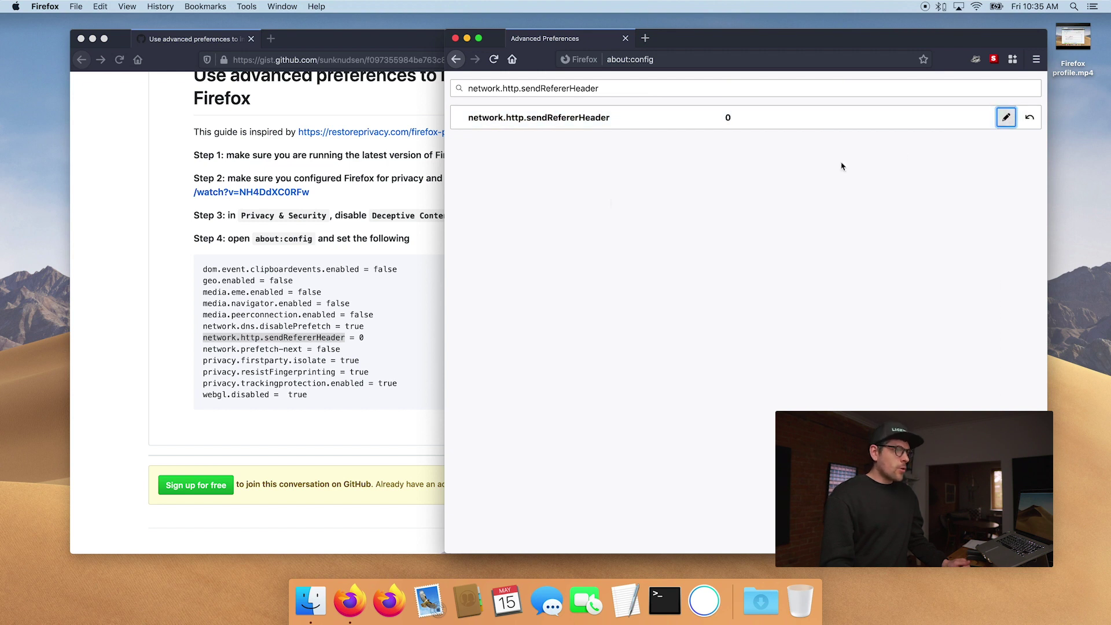
- Search network.prefetch-next in about:config and toggle it to false
{"action": "left_click", "coordinate": [300, 329]}
{"action": "left_click_drag", "start_coordinate": [302, 348], "coordinate": [200, 352]}
{"action": "left_click", "coordinate": [839, 194]}
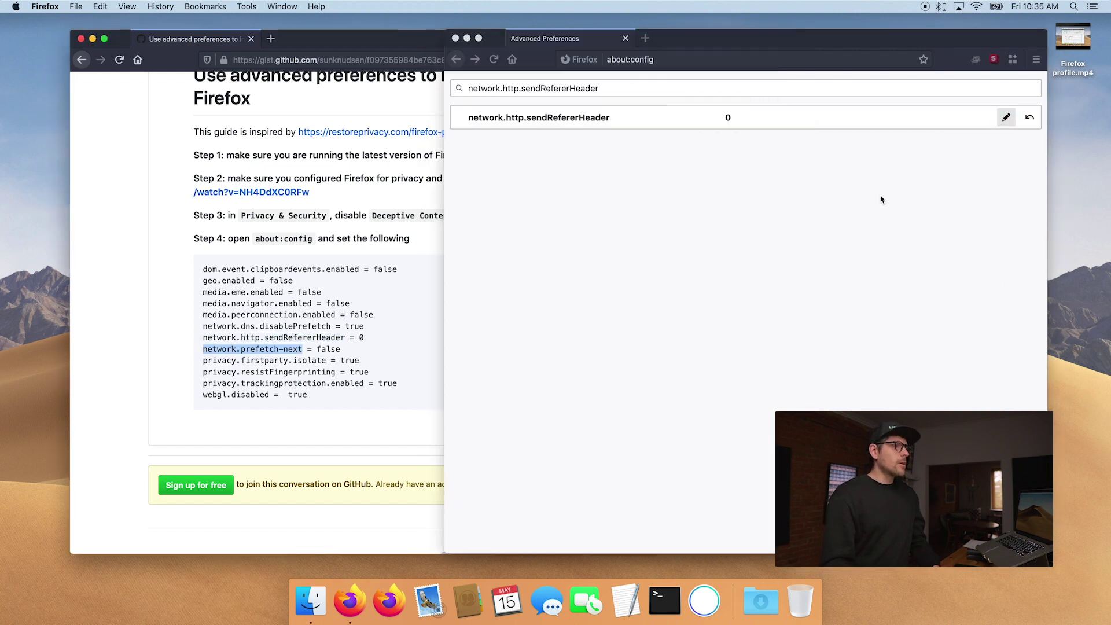
{"action": "left_click", "coordinate": [626, 85]}
{"action": "key", "text": "super+a"}
{"action": "key", "text": "super+v"}
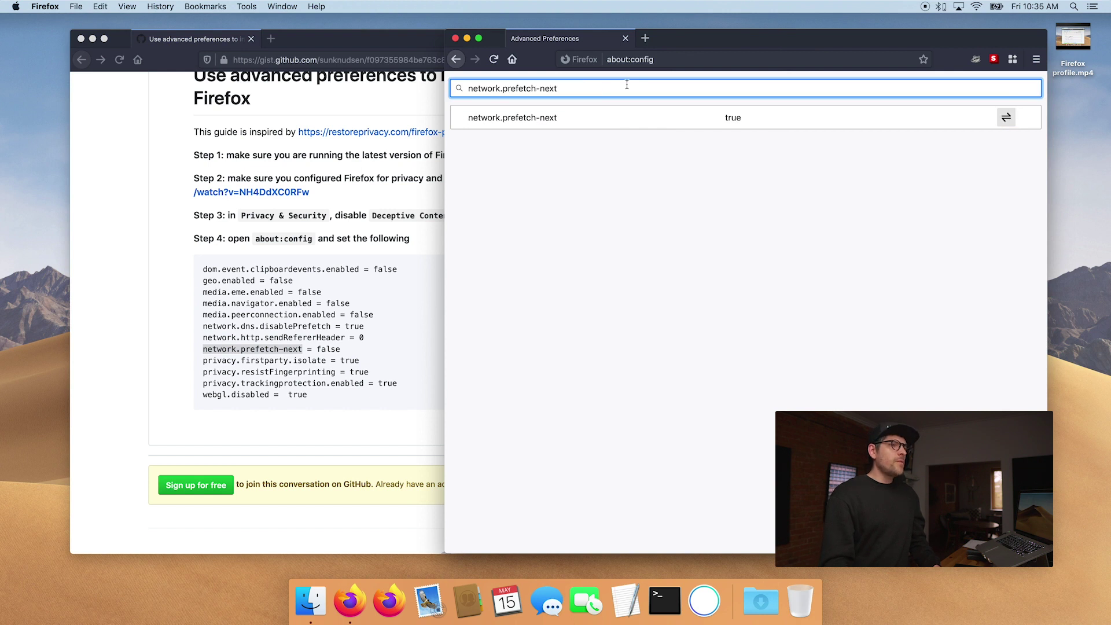
{"action": "double_click", "coordinate": [739, 117]}
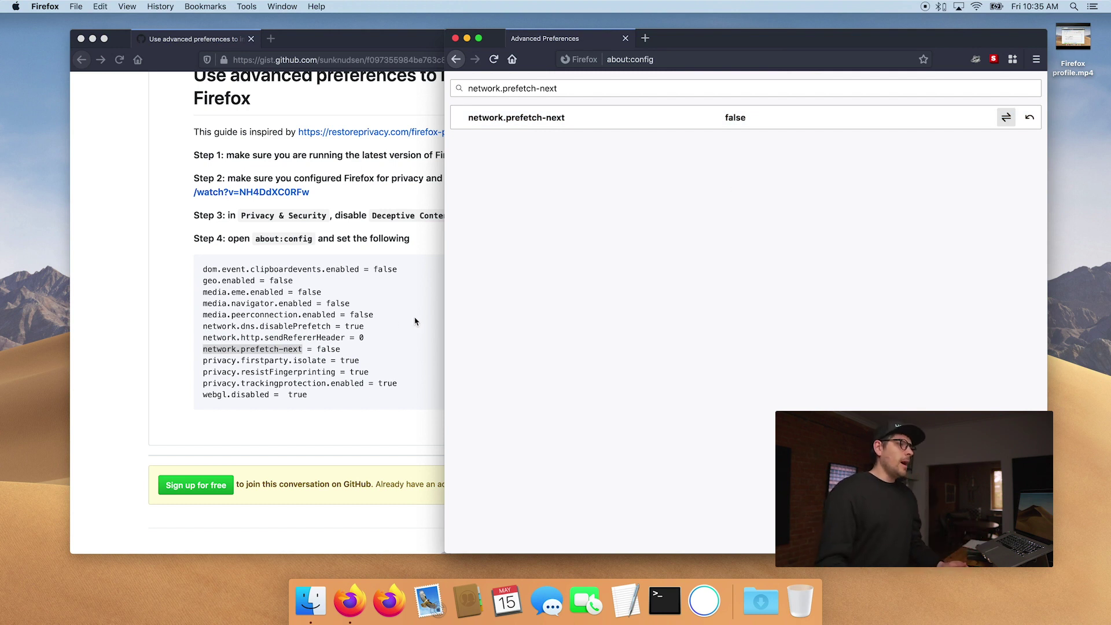
- Select the privacy.firstparty.isolate name in the gist guide
{"action": "left_click", "coordinate": [347, 341]}
{"action": "left_click", "coordinate": [325, 358]}
{"action": "left_click_drag", "start_coordinate": [324, 358], "coordinate": [202, 360]}
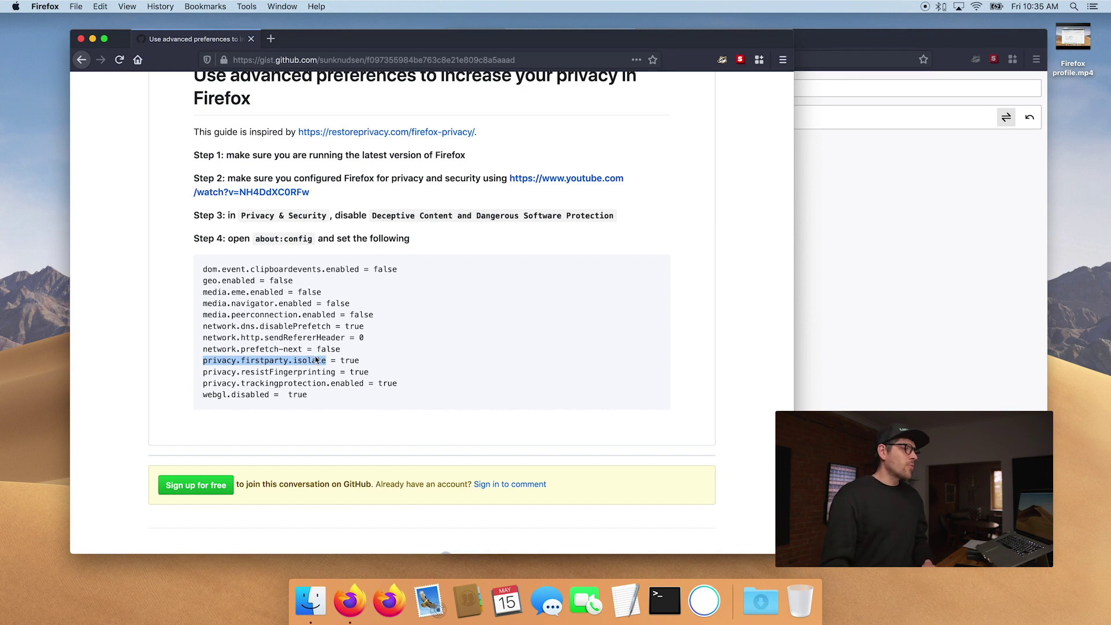
- Search about:config for privacy.firstparty.isolate and toggle it to true
{"action": "key", "text": "super+c"}
{"action": "left_click", "coordinate": [888, 126]}
{"action": "left_click", "coordinate": [605, 86]}
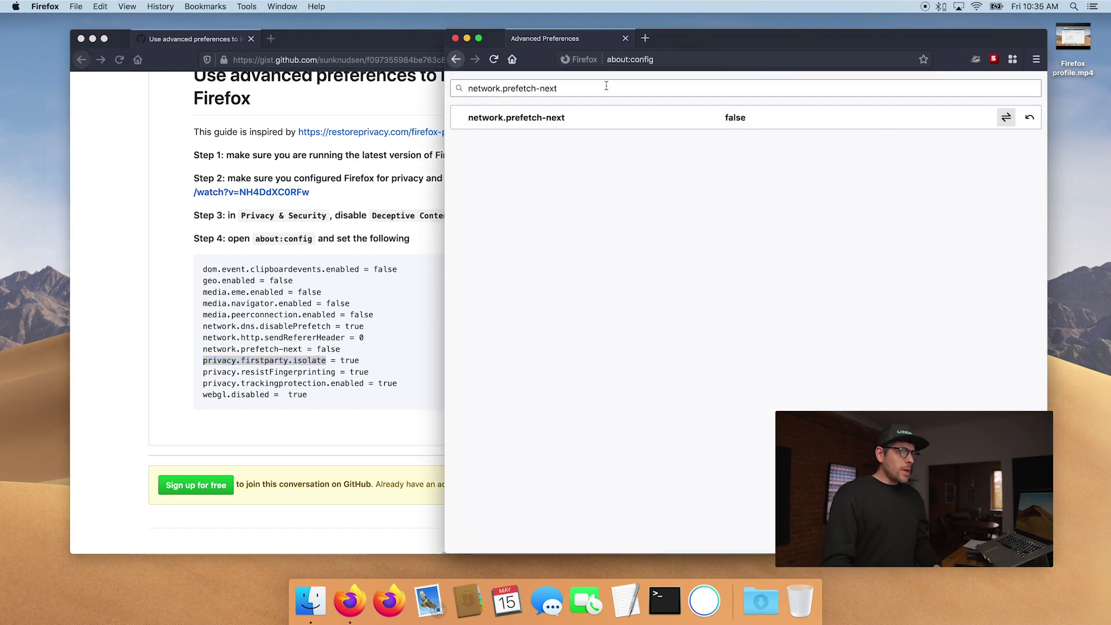
{"action": "key", "text": "super+a"}
{"action": "key", "text": "super+v"}
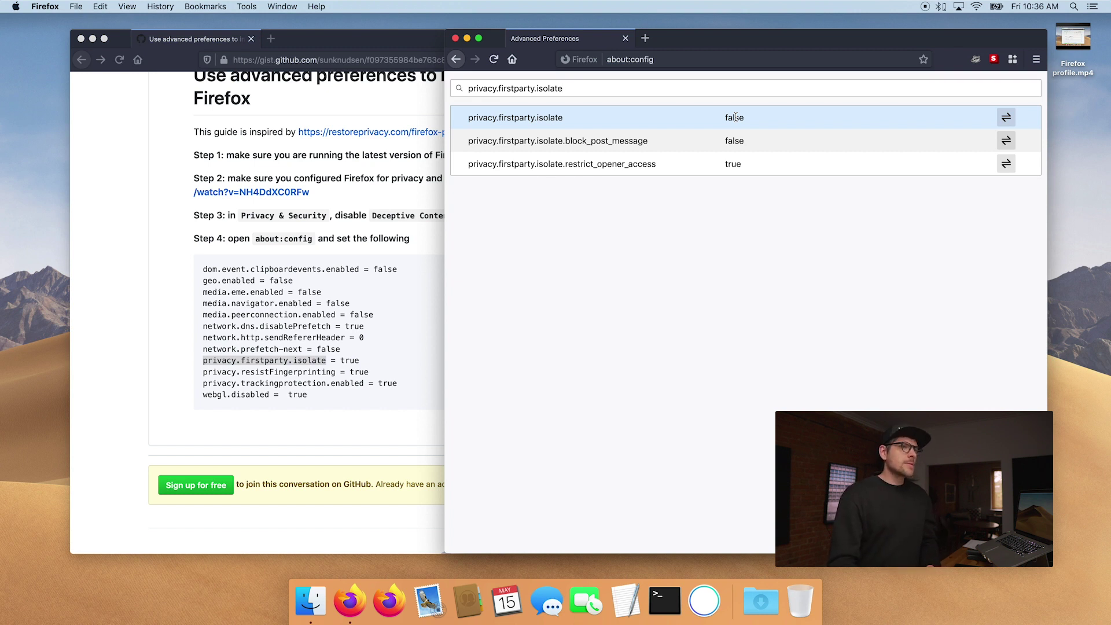
{"action": "double_click", "coordinate": [735, 118]}
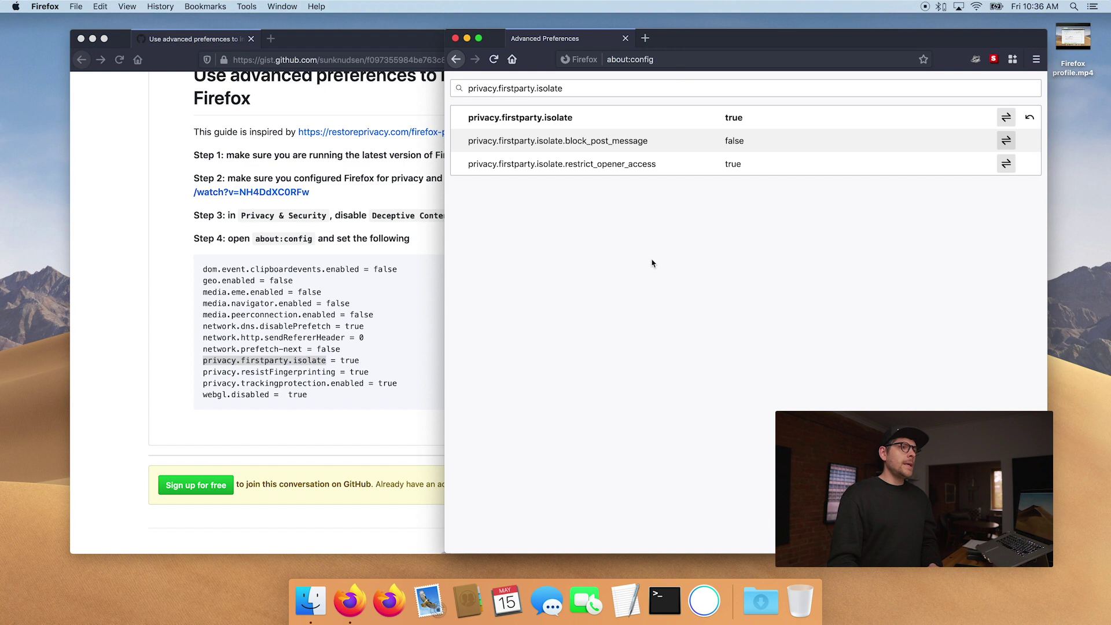
- Open the restoreprivacy.com guide in a new tab and find its privacy.firstparty.isolate explanation
{"action": "left_click", "coordinate": [284, 158]}
{"action": "right_click", "coordinate": [339, 132]}
{"action": "left_click", "coordinate": [359, 135]}
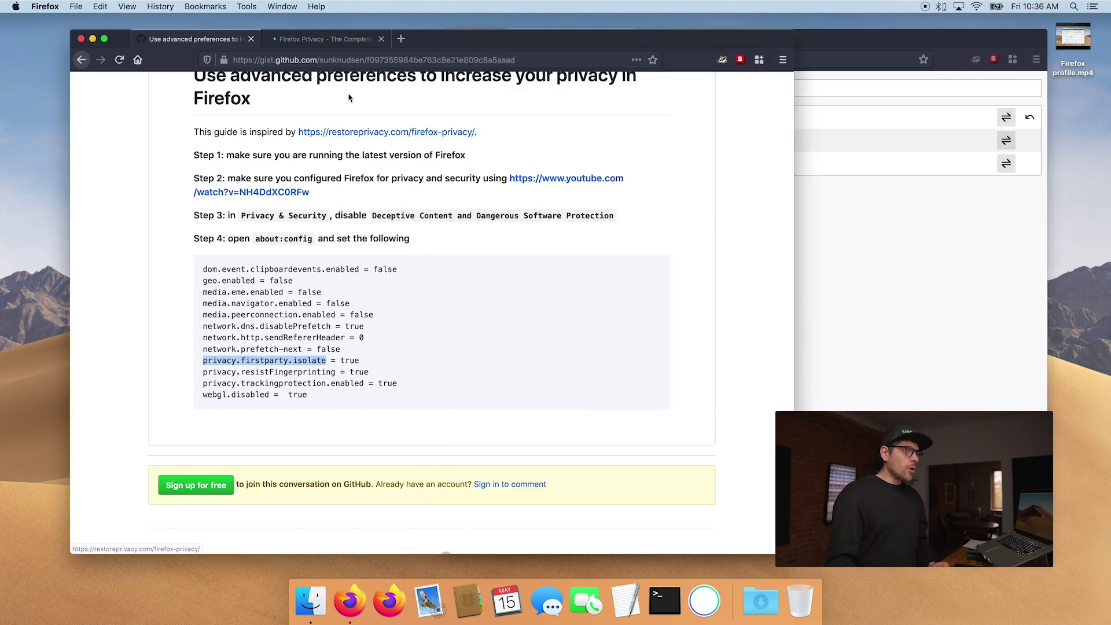
{"action": "key", "text": "ctrl+Tab"}
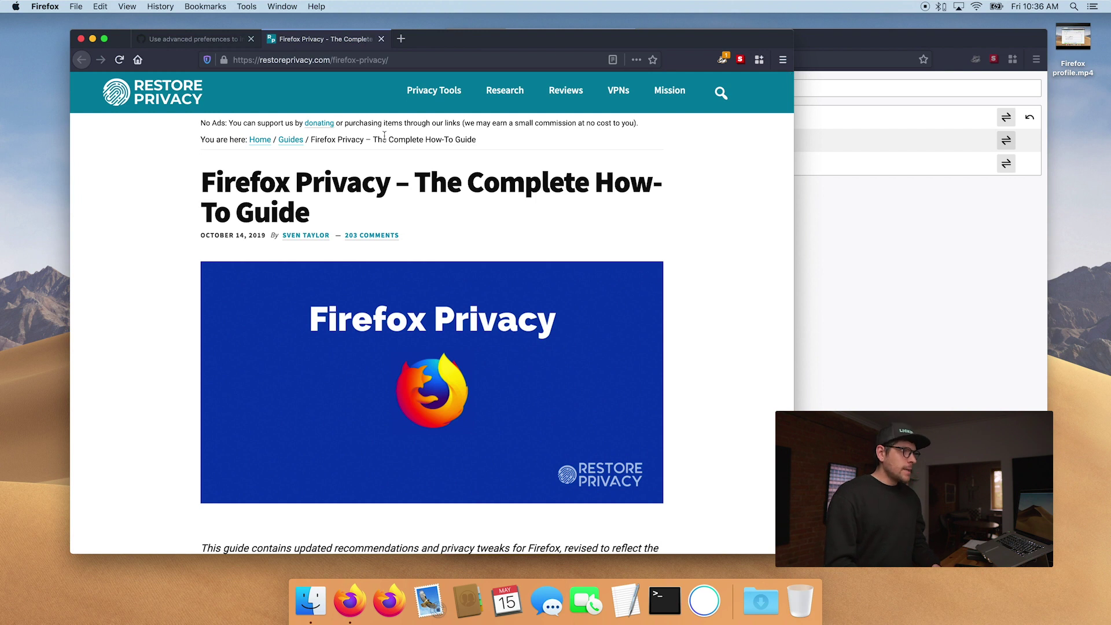
{"action": "key", "text": "super+f"}
{"action": "key", "text": "super+v"}
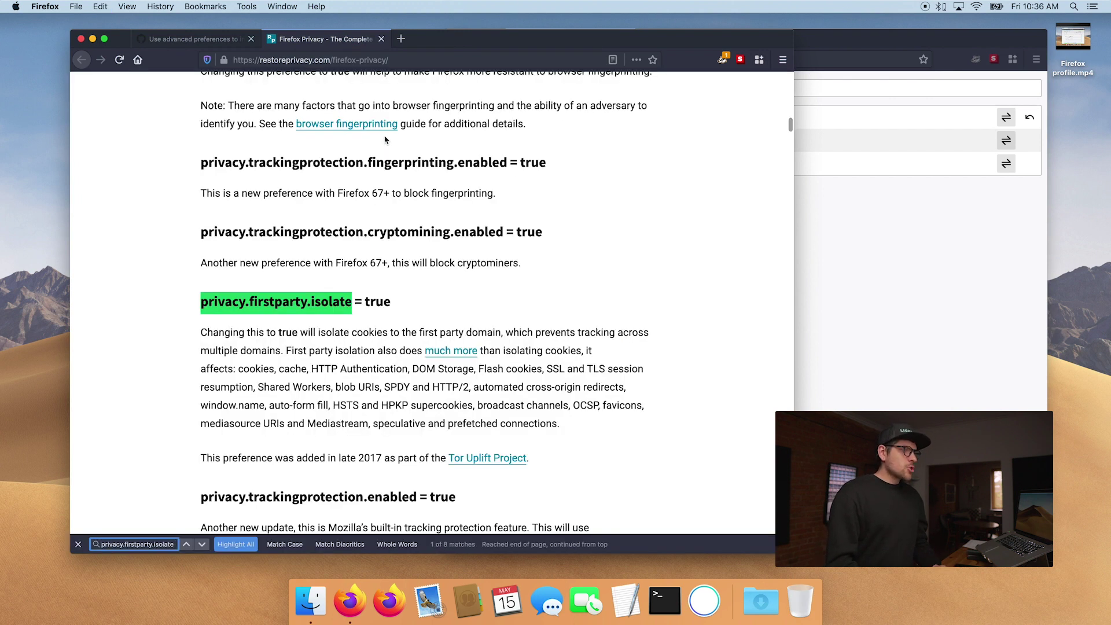
{"action": "left_click_drag", "start_coordinate": [201, 333], "coordinate": [570, 427]}
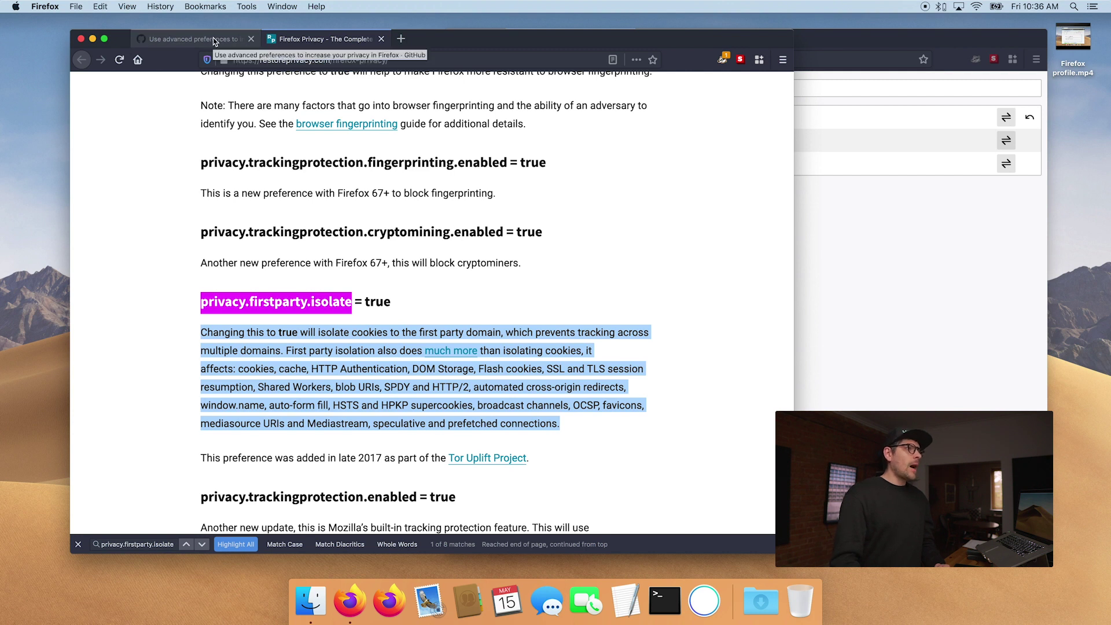
- Copy the privacy.resistFingerprinting name from the gist guide
{"action": "left_click", "coordinate": [227, 40]}
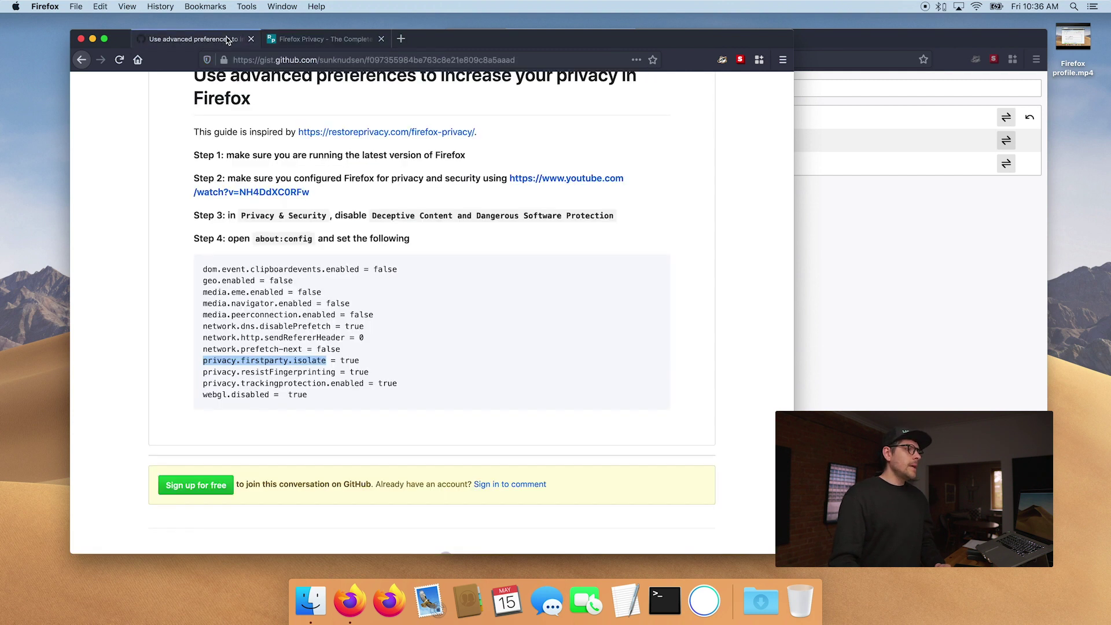
{"action": "left_click", "coordinate": [334, 372]}
{"action": "left_click_drag", "start_coordinate": [315, 371], "coordinate": [203, 371]}
{"action": "key", "text": "super+c"}
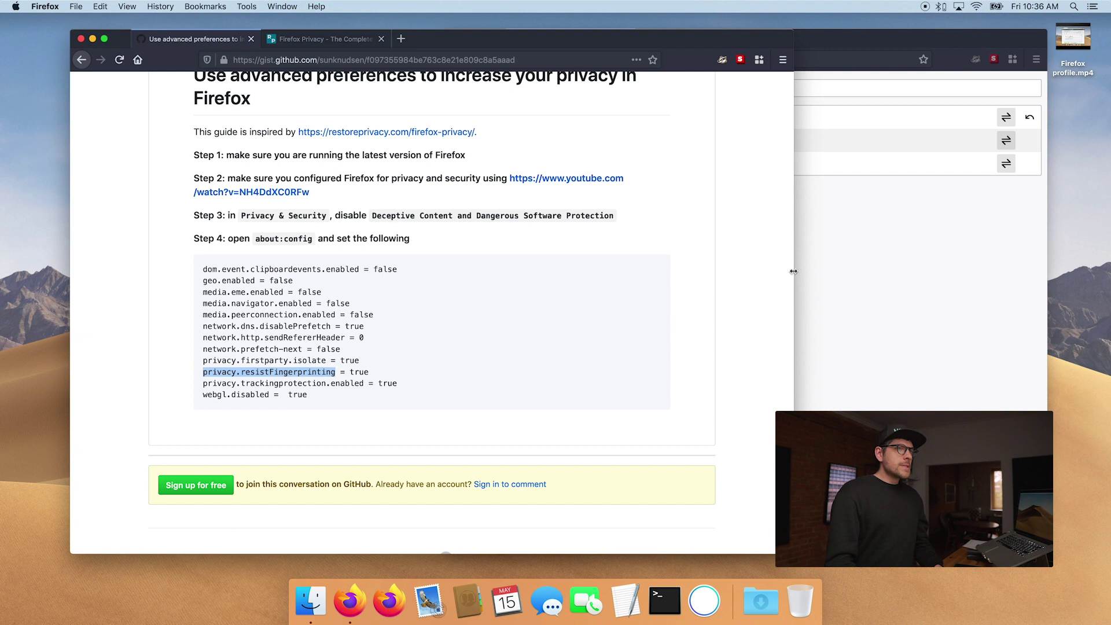
{"action": "left_click", "coordinate": [809, 272]}
- Search about:config for privacy.resistFingerprinting
{"action": "left_click", "coordinate": [581, 93]}
{"action": "key", "text": "super+a"}
{"action": "key", "text": "super+v"}
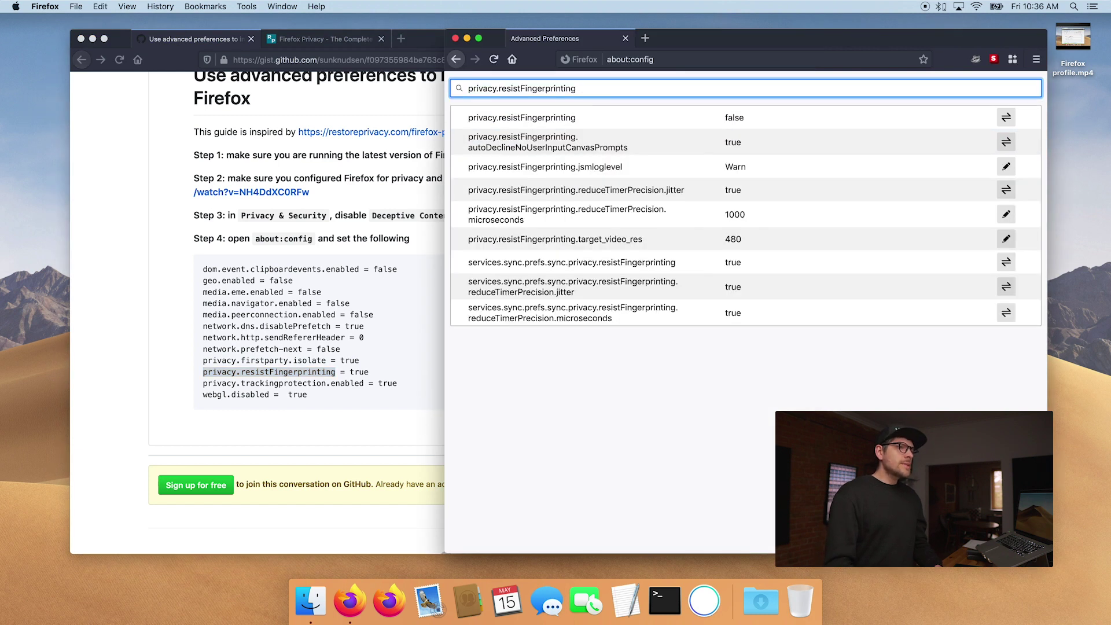
- Show the Privacy & Security page in Firefox's preferences and review its tracking protection options
{"action": "left_click", "coordinate": [51, 6]}
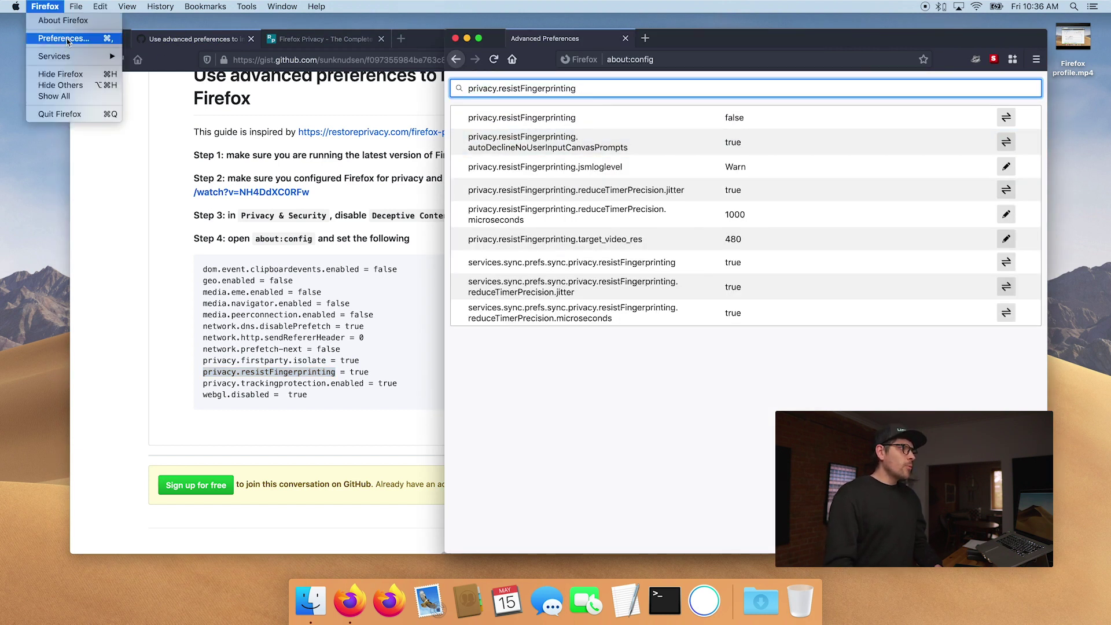
{"action": "left_click", "coordinate": [64, 38]}
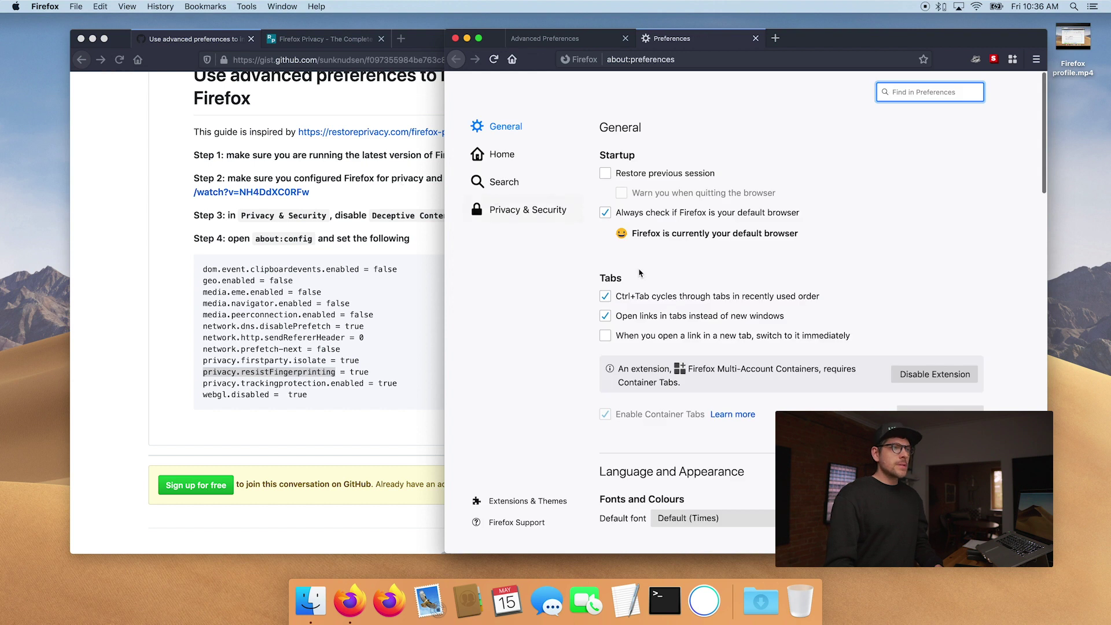
{"action": "left_click", "coordinate": [541, 211]}
{"action": "scroll", "coordinate": [673, 233], "scroll_direction": "down", "scroll_amount": 6}
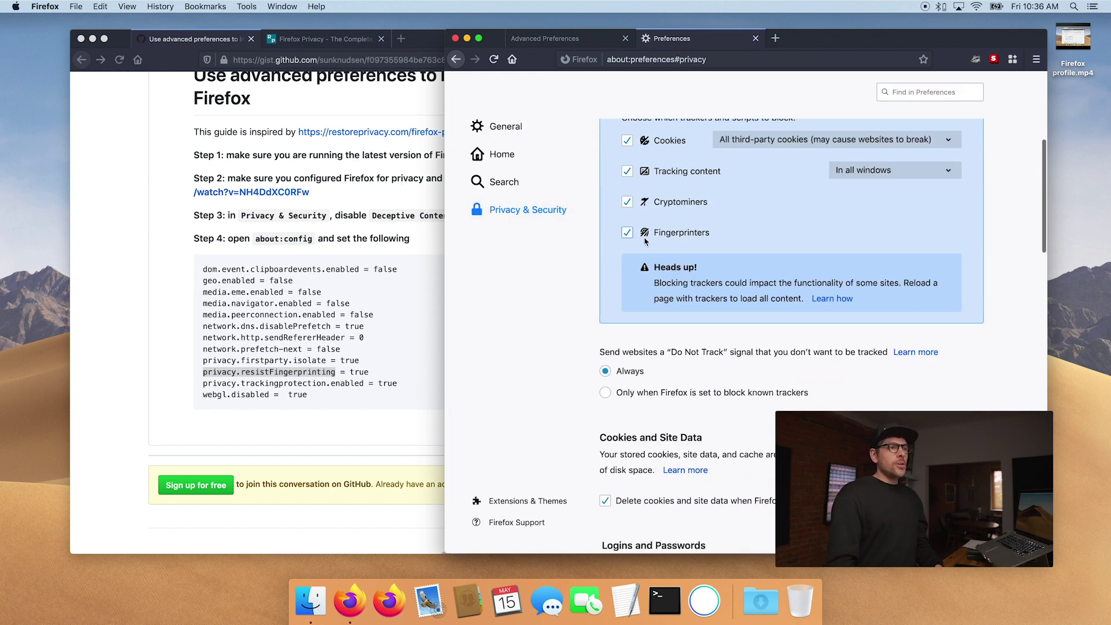
{"action": "scroll", "coordinate": [645, 245], "scroll_direction": "up", "scroll_amount": 1}
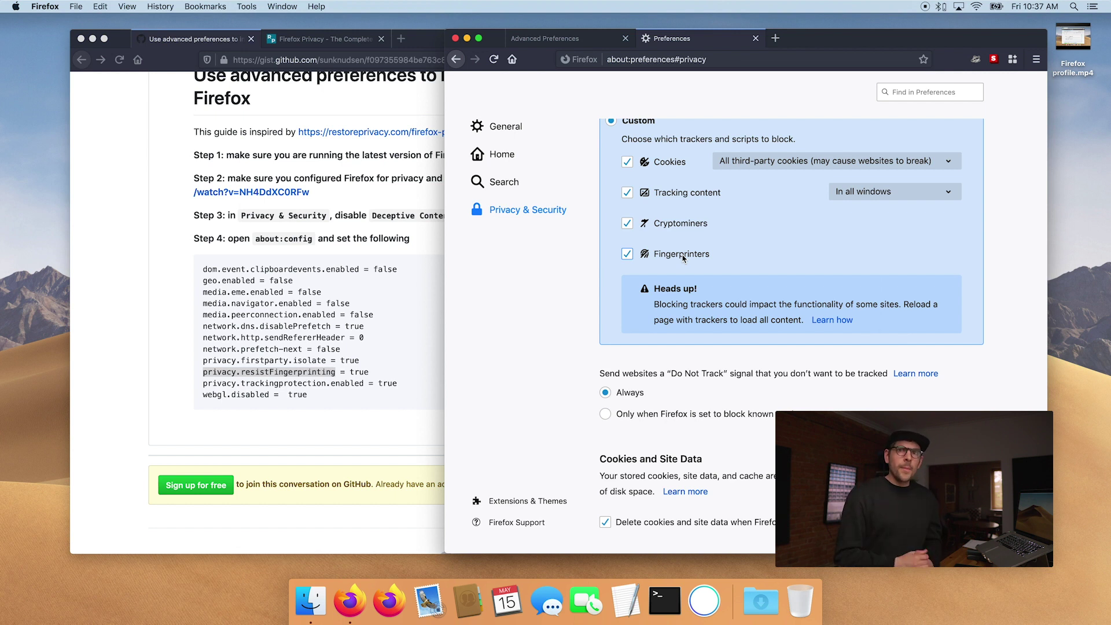
- Search DuckDuckGo for 'user agent' in a new tab
{"action": "left_click", "coordinate": [776, 38]}
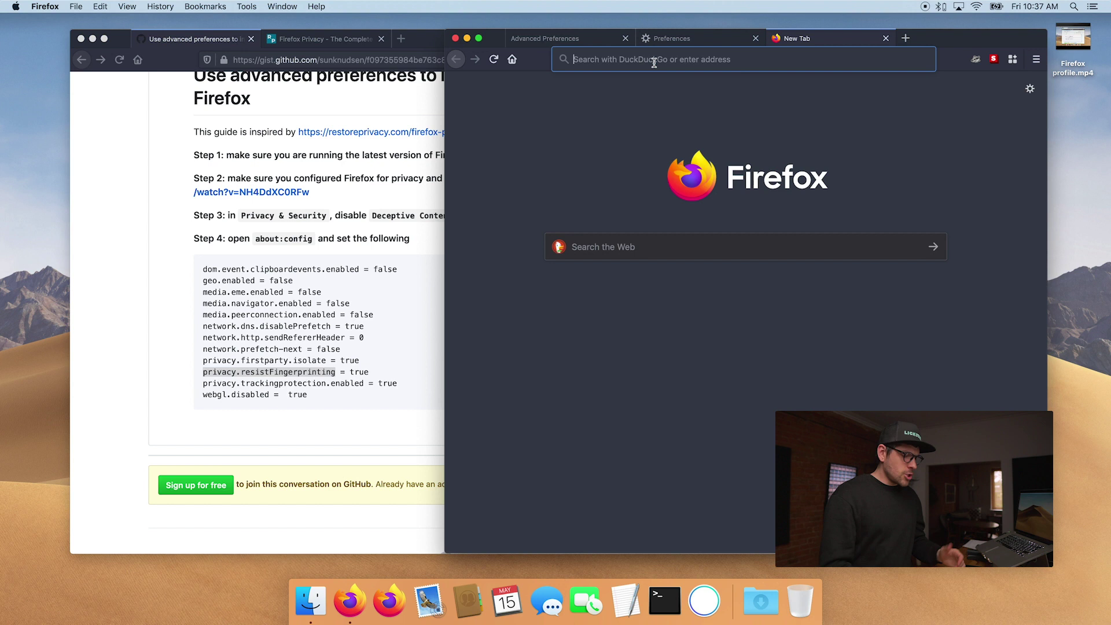
{"action": "type", "text": "user agent"}
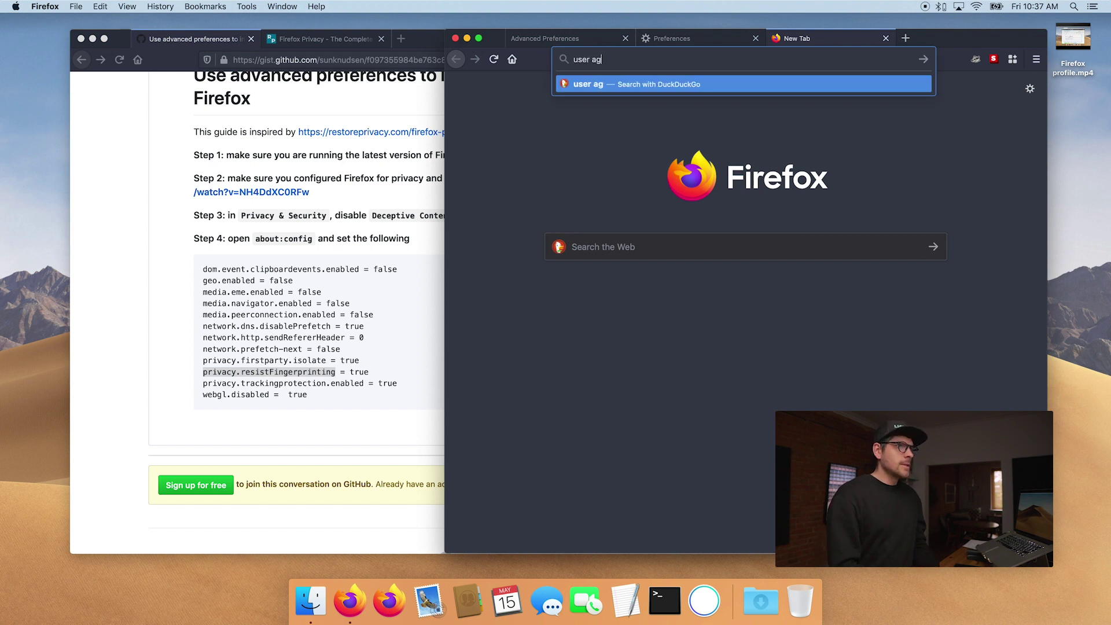
{"action": "key", "text": "Return"}
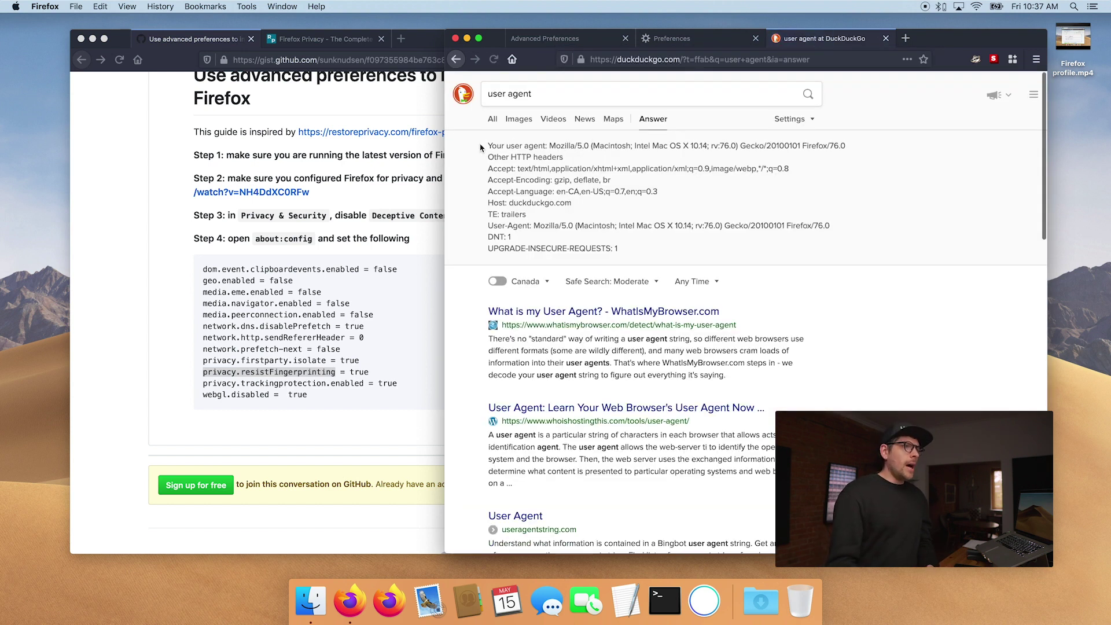
- Read the reported user agent (Macintosh, OS X 10.14, Firefox 76.0) and Accept-Language, then return to Preferences
{"action": "left_click_drag", "start_coordinate": [549, 146], "coordinate": [694, 166]}
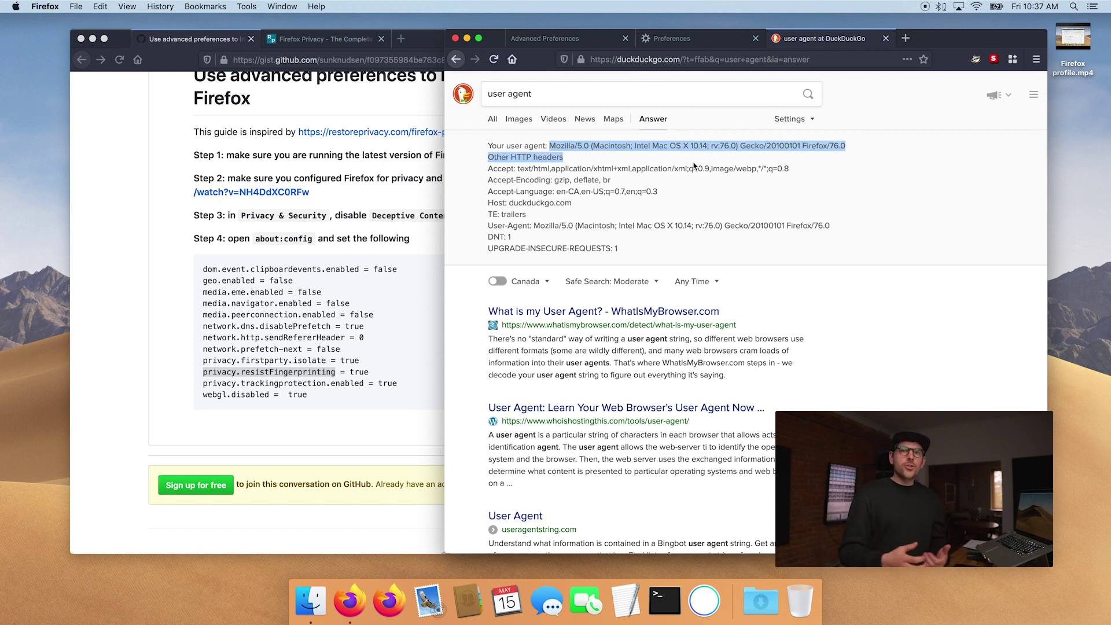
{"action": "left_click", "coordinate": [625, 149]}
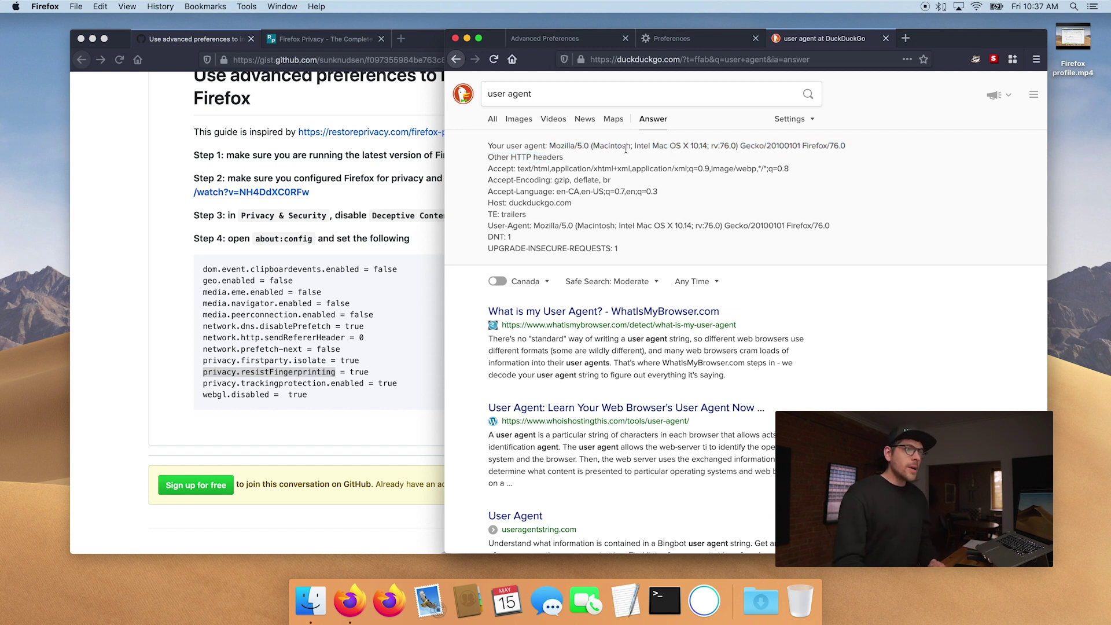
{"action": "double_click", "coordinate": [608, 146]}
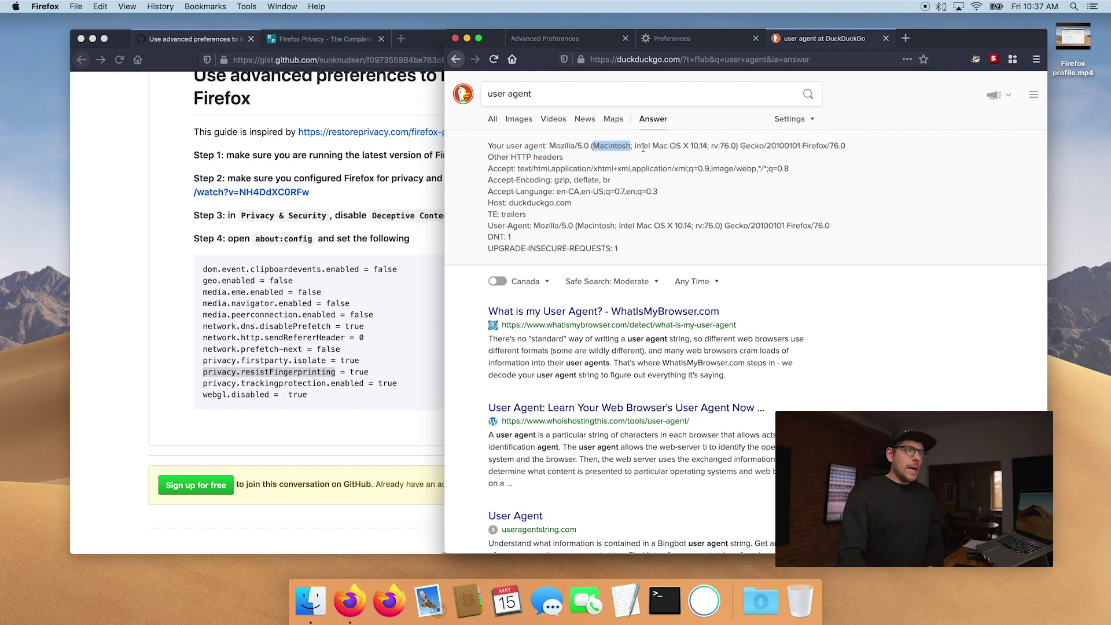
{"action": "left_click_drag", "start_coordinate": [669, 145], "coordinate": [706, 145]}
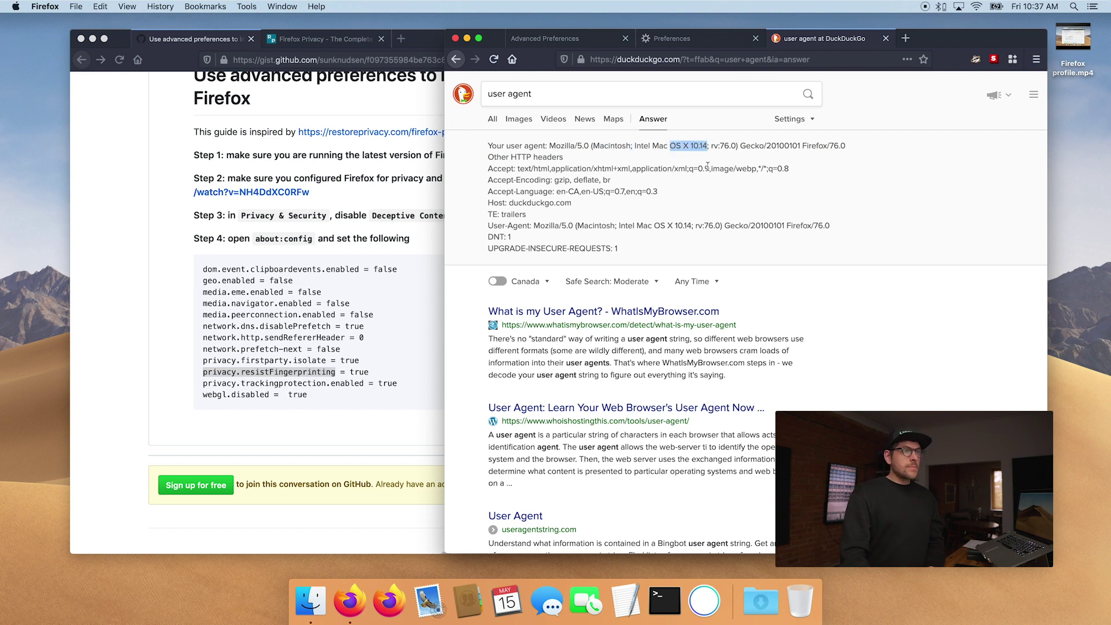
{"action": "left_click", "coordinate": [728, 145]}
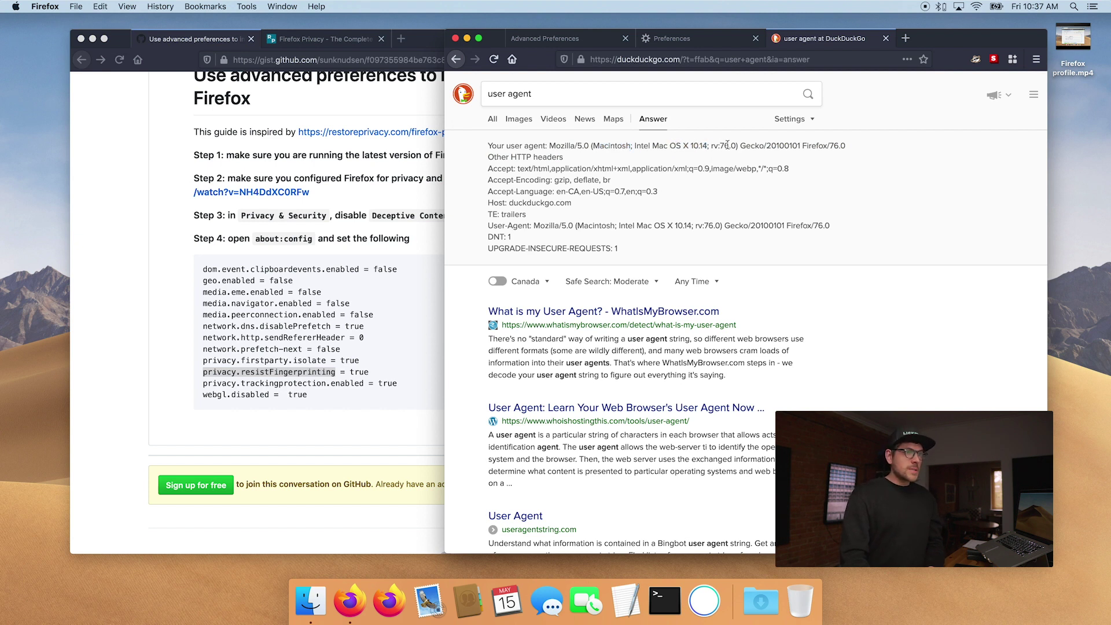
{"action": "left_click_drag", "start_coordinate": [829, 145], "coordinate": [856, 149]}
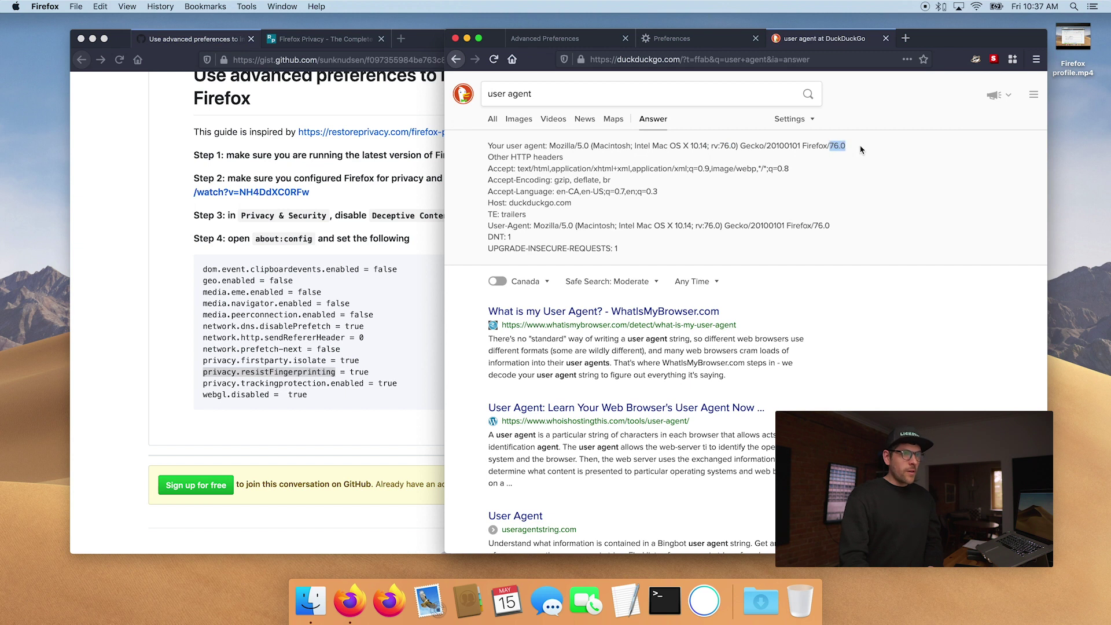
{"action": "left_click", "coordinate": [857, 148]}
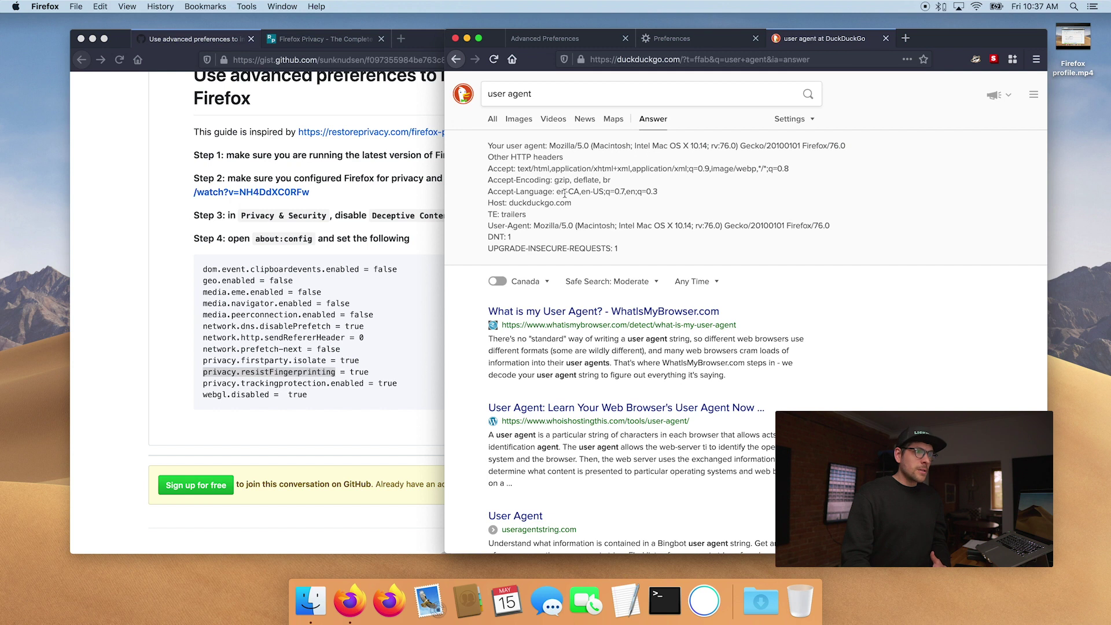
{"action": "left_click_drag", "start_coordinate": [557, 192], "coordinate": [676, 192]}
{"action": "left_click", "coordinate": [683, 192]}
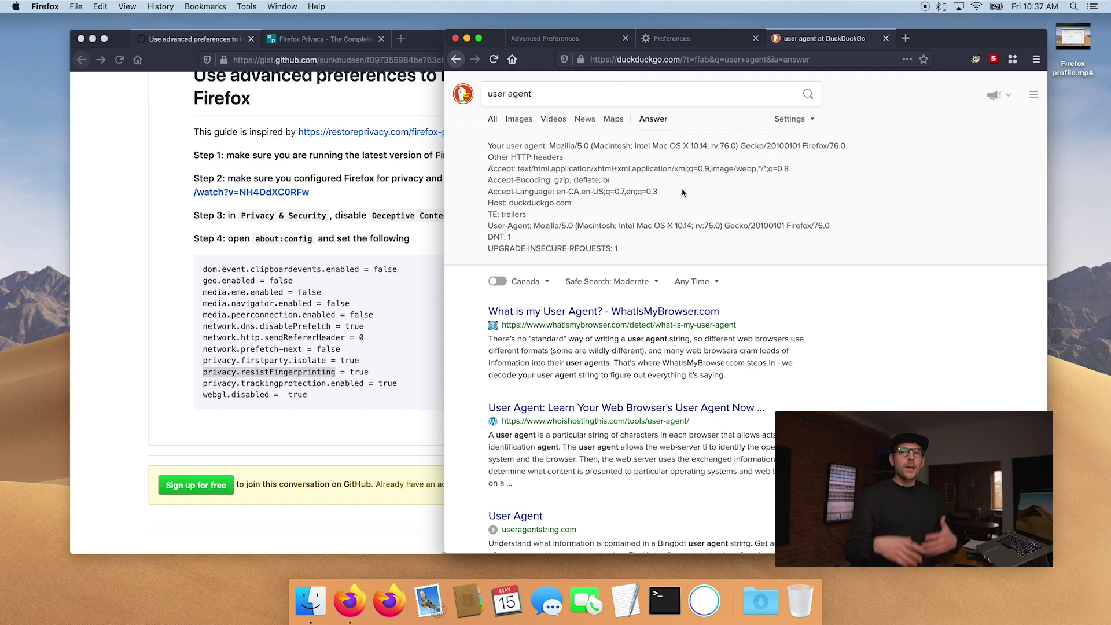
{"action": "scroll", "coordinate": [684, 188], "scroll_direction": "down", "scroll_amount": 1}
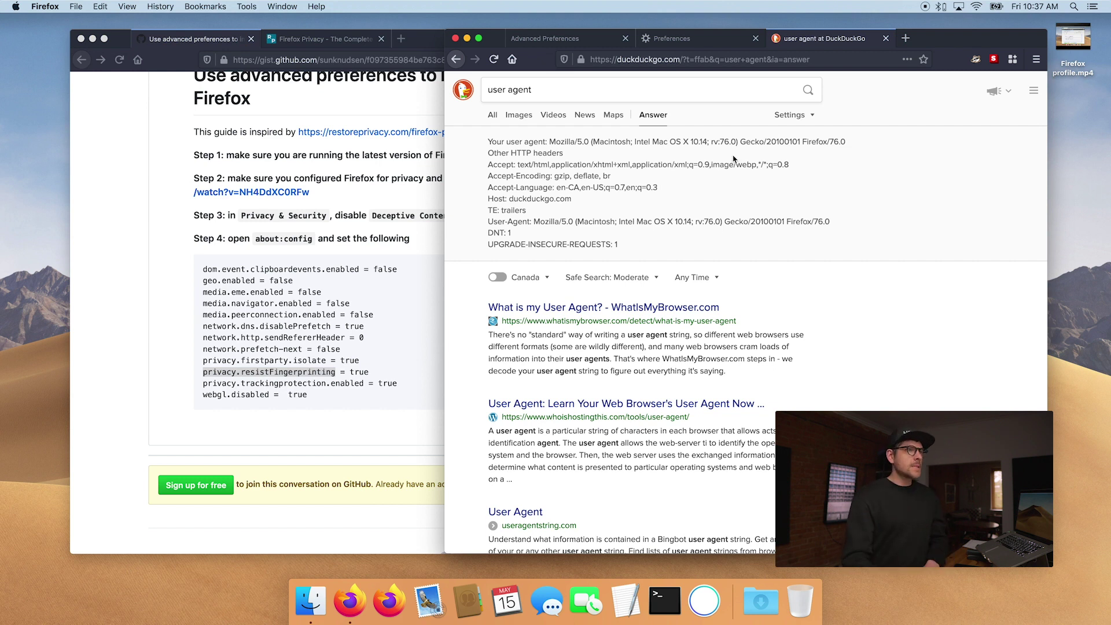
{"action": "left_click", "coordinate": [694, 47]}
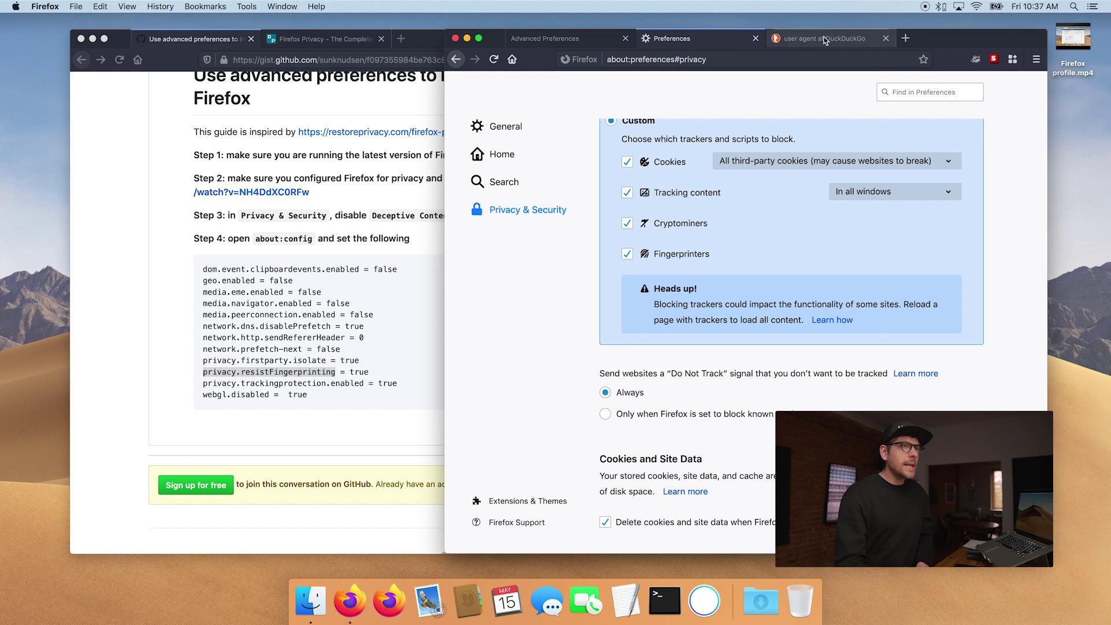
- Close the DuckDuckGo and Preferences tabs and set privacy.resistFingerprinting to true
{"action": "left_click", "coordinate": [884, 39]}
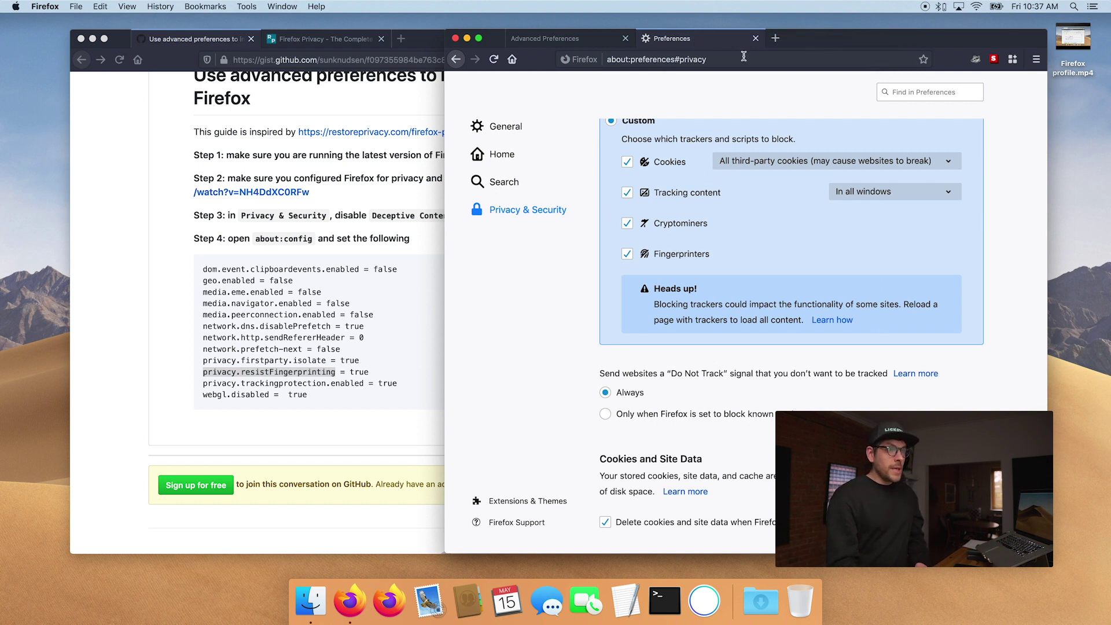
{"action": "left_click", "coordinate": [755, 38]}
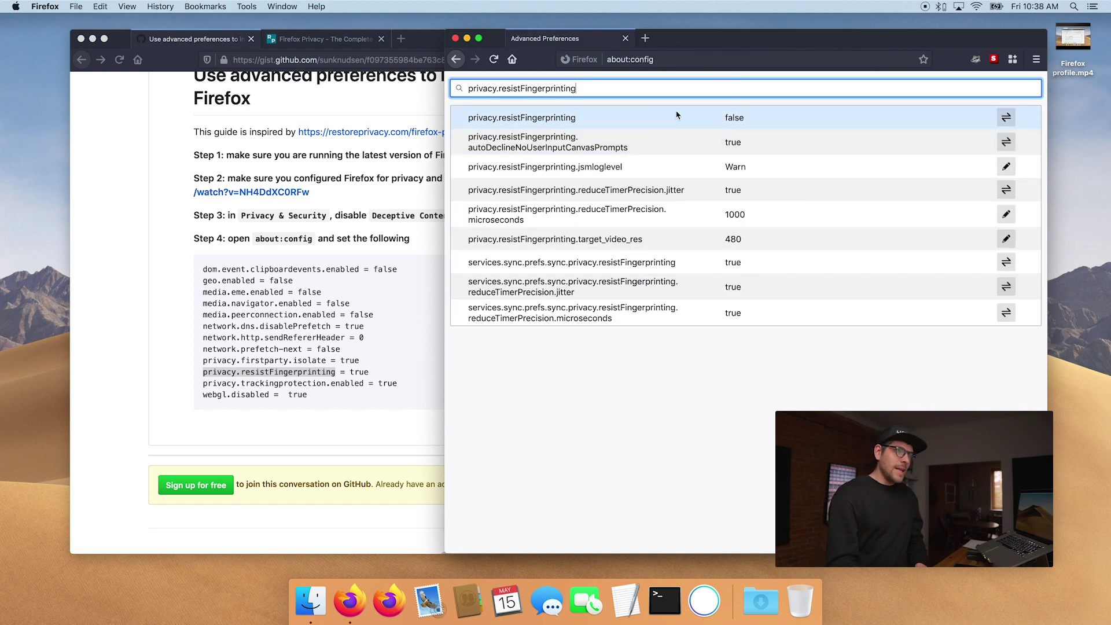
{"action": "double_click", "coordinate": [726, 116]}
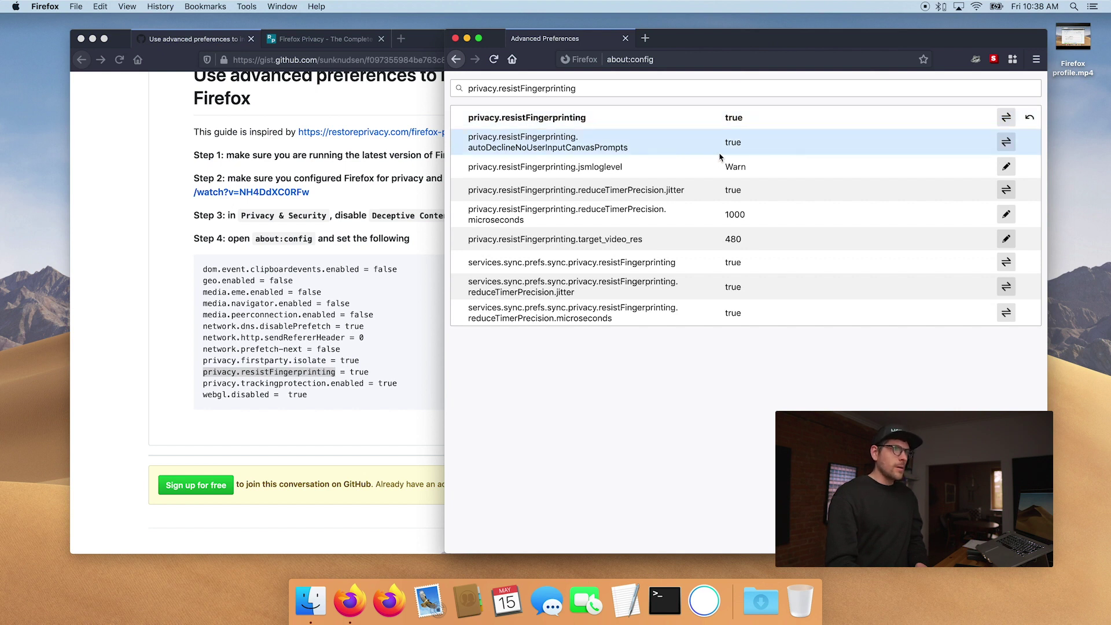
{"action": "left_click", "coordinate": [646, 39]}
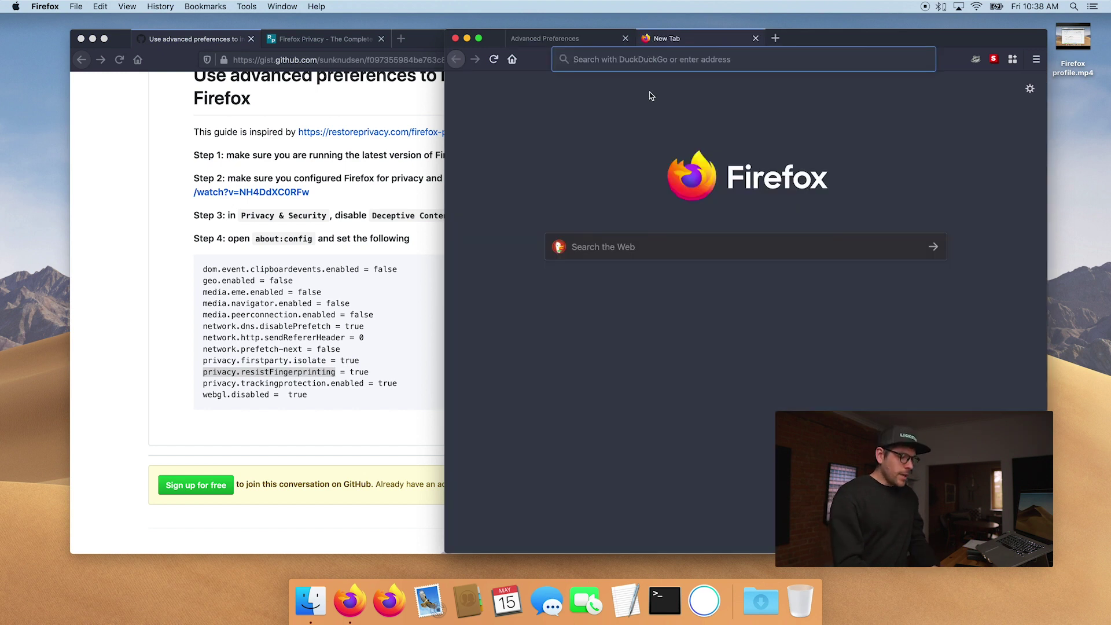
- Search 'user agent' again, confirm the spoofed Windows NT 10.0 / Firefox 68.0 string, and close the tab
{"action": "type", "text": "user agent"}
{"action": "key", "text": "Return"}
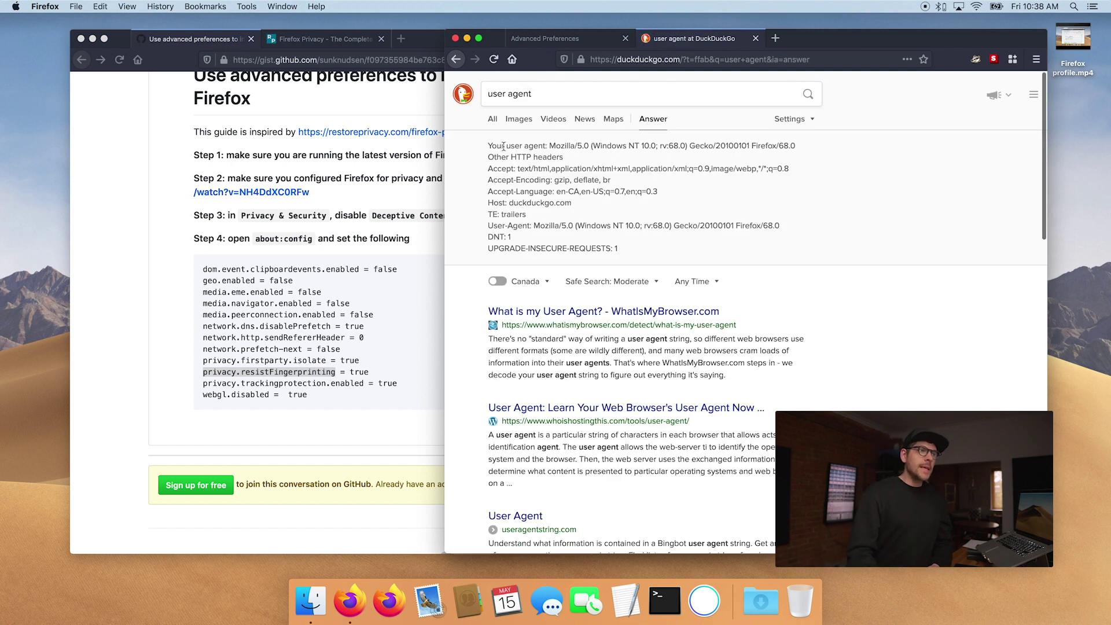
{"action": "left_click_drag", "start_coordinate": [592, 145], "coordinate": [798, 150]}
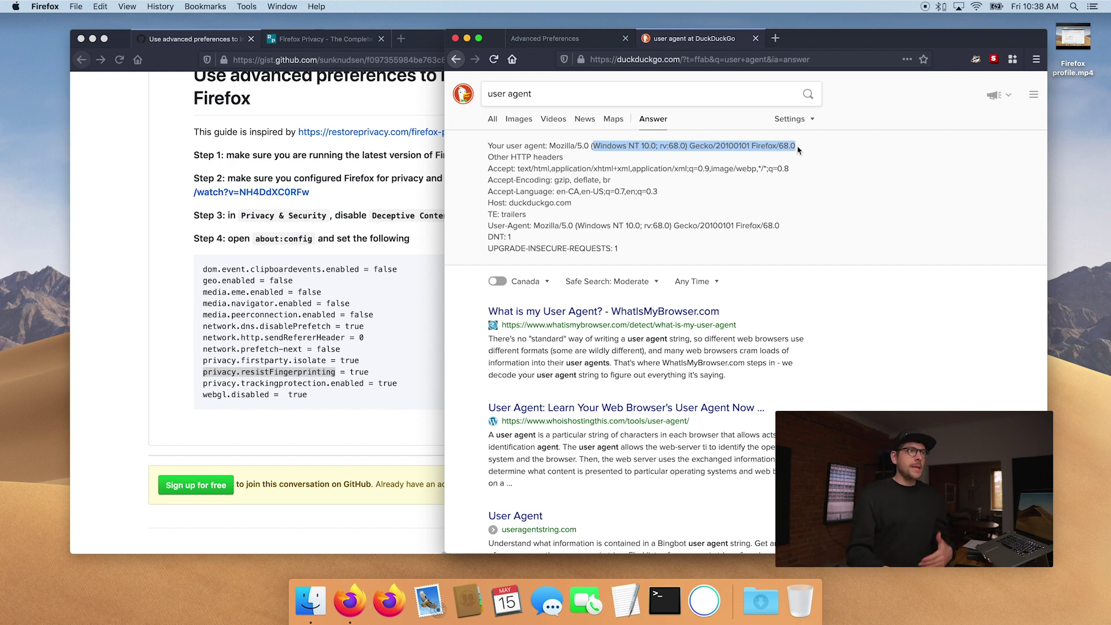
{"action": "left_click", "coordinate": [754, 38]}
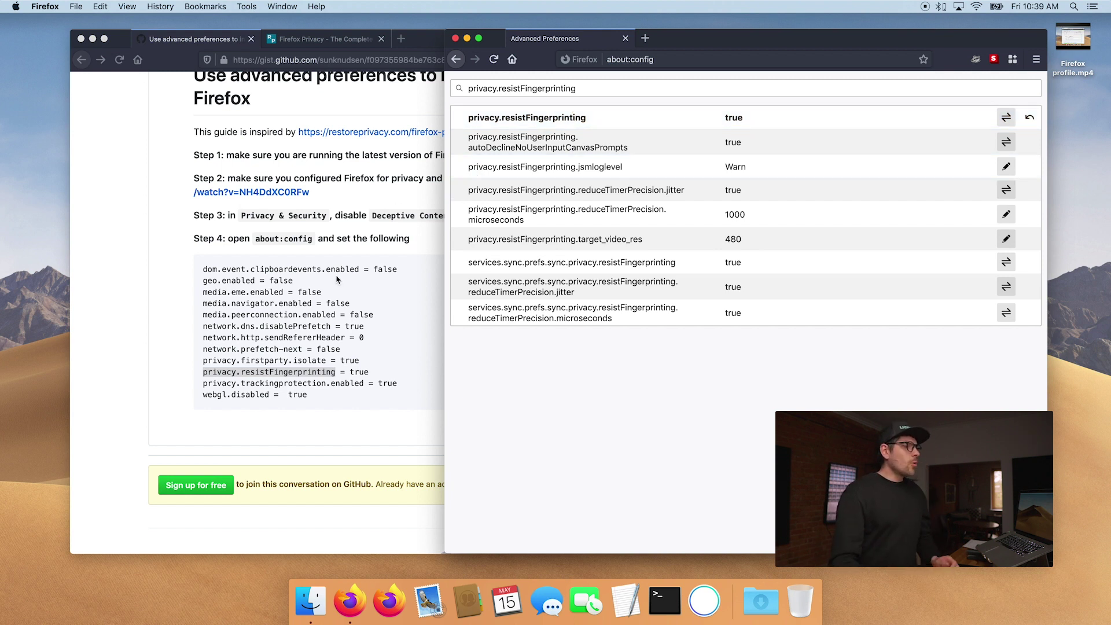
- Copy privacy.trackingprotection.enabled from the gist and confirm in about:config it is already true
{"action": "left_click", "coordinate": [311, 371]}
{"action": "left_click_drag", "start_coordinate": [364, 384], "coordinate": [203, 385]}
{"action": "key", "text": "super+c"}
{"action": "left_click", "coordinate": [856, 298]}
{"action": "triple_click", "coordinate": [587, 88]}
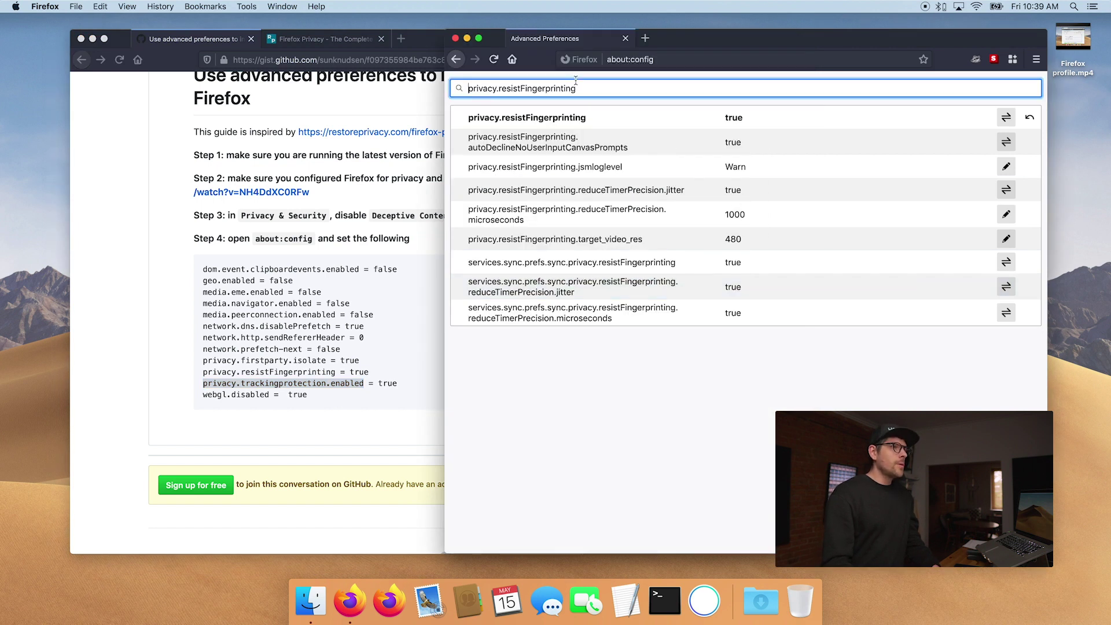
{"action": "key", "text": "super+v"}
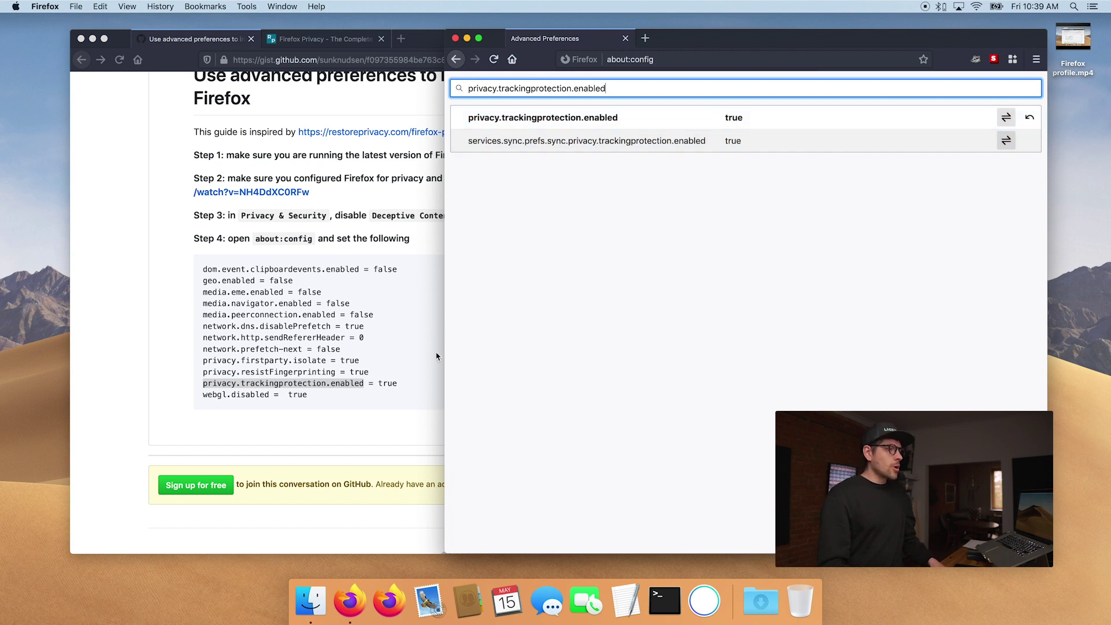
- Copy webgl.disabled from the gist and search for it in about:config
{"action": "left_click", "coordinate": [311, 386]}
{"action": "left_click", "coordinate": [269, 394]}
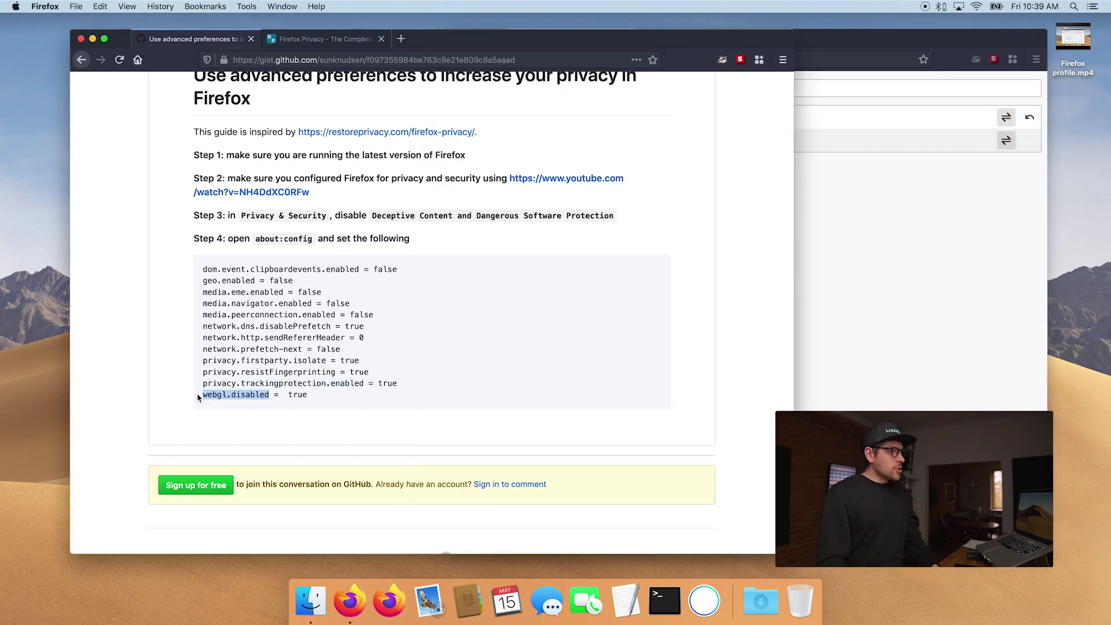
{"action": "key", "text": "super+grave"}
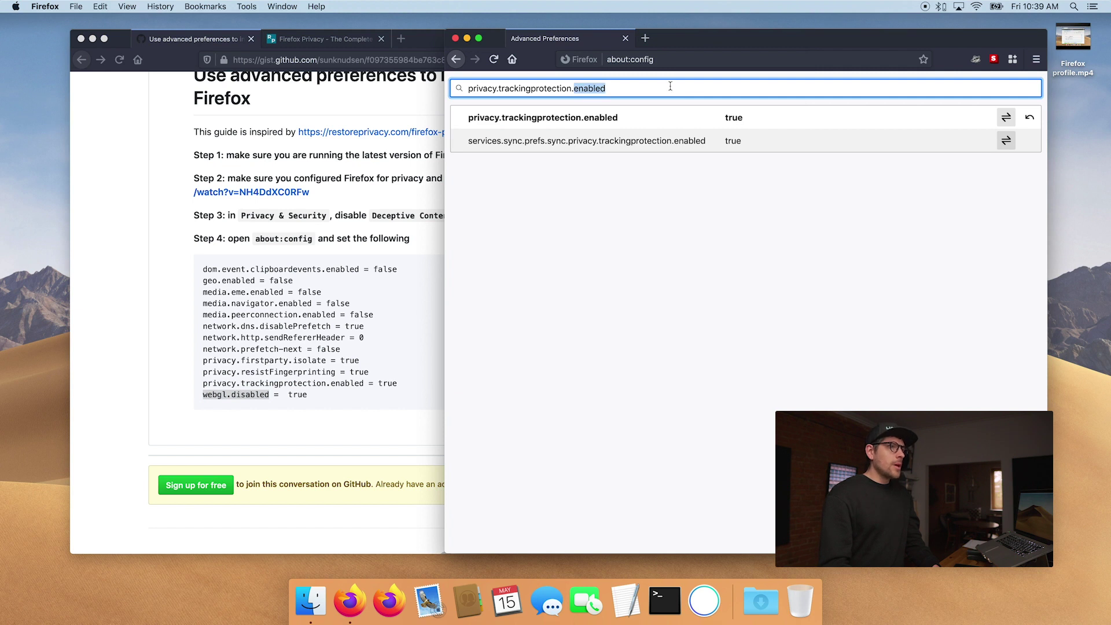
{"action": "key", "text": "super+a"}
{"action": "key", "text": "super+v"}
- Toggle the webgl.disabled row from false to true
{"action": "double_click", "coordinate": [709, 117]}
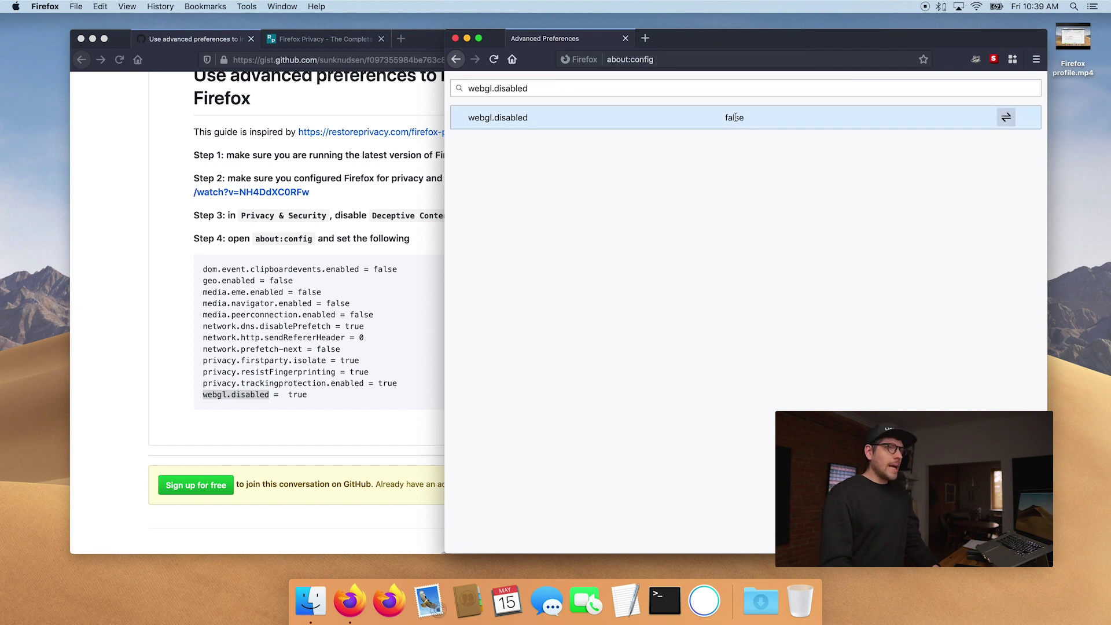